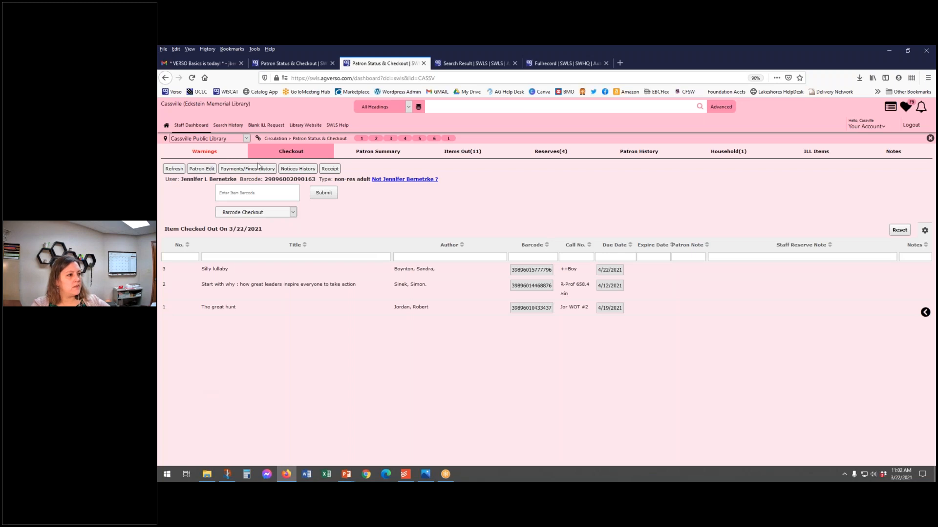
Step: Open the patron's account for editing and review the contact, expiration date, borrower category and notification preference fields
left_click(196, 169)
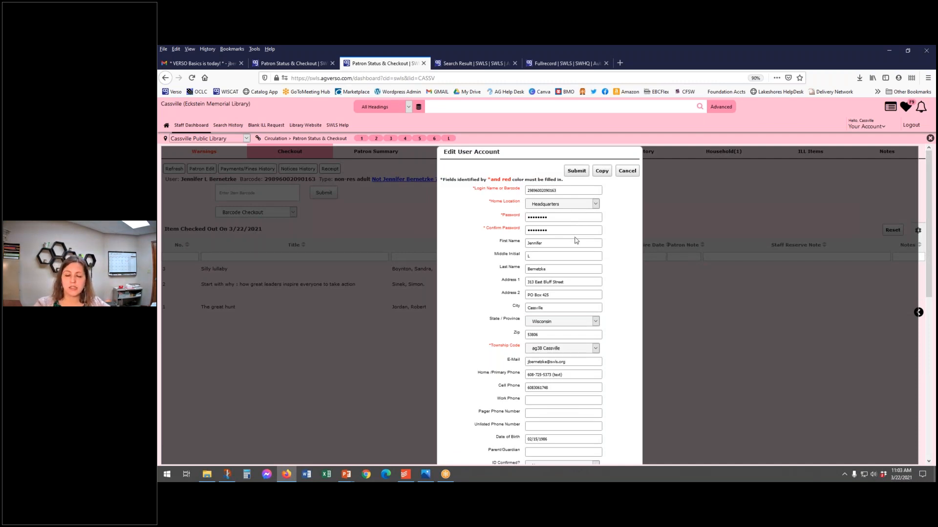
scroll(572, 243, "down", 1)
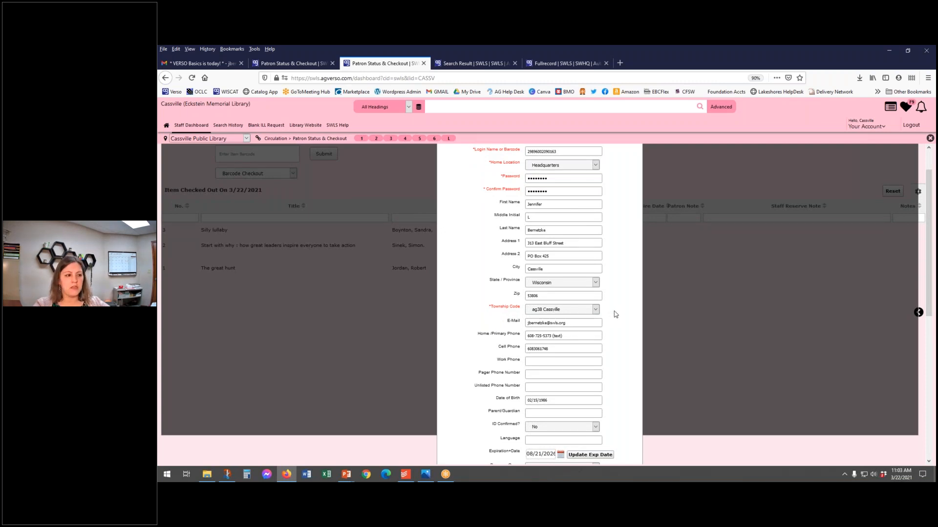
scroll(615, 314, "down", 3)
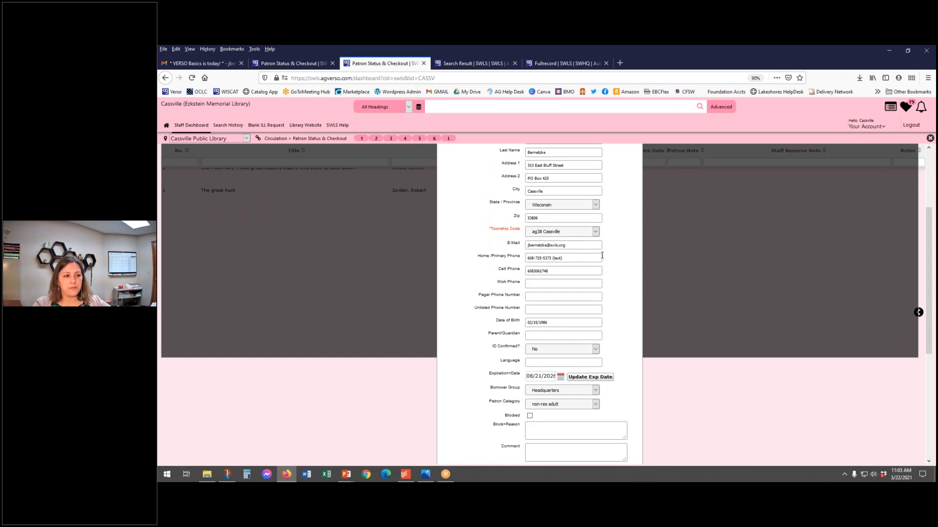
left_click(568, 273)
left_click_drag(533, 272, 570, 271)
left_click(612, 275)
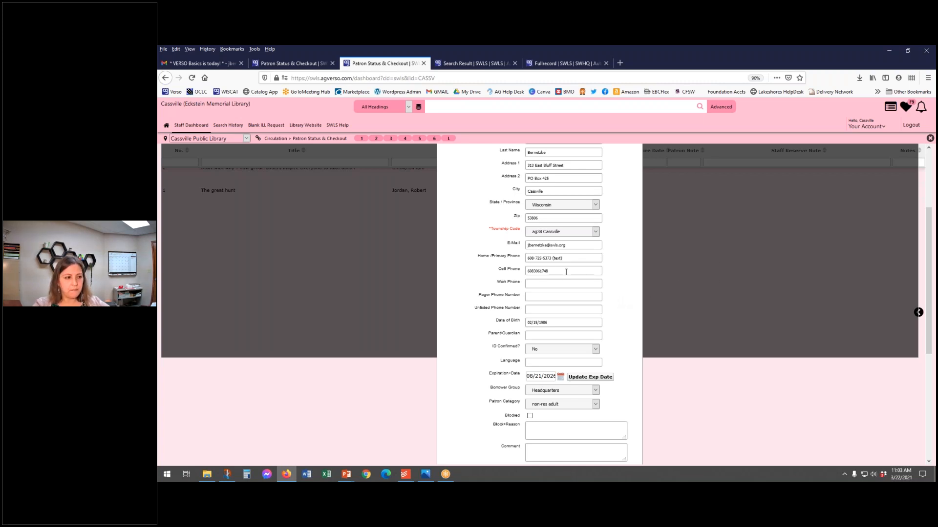
scroll(506, 319, "down", 3)
scroll(506, 319, "down", 4)
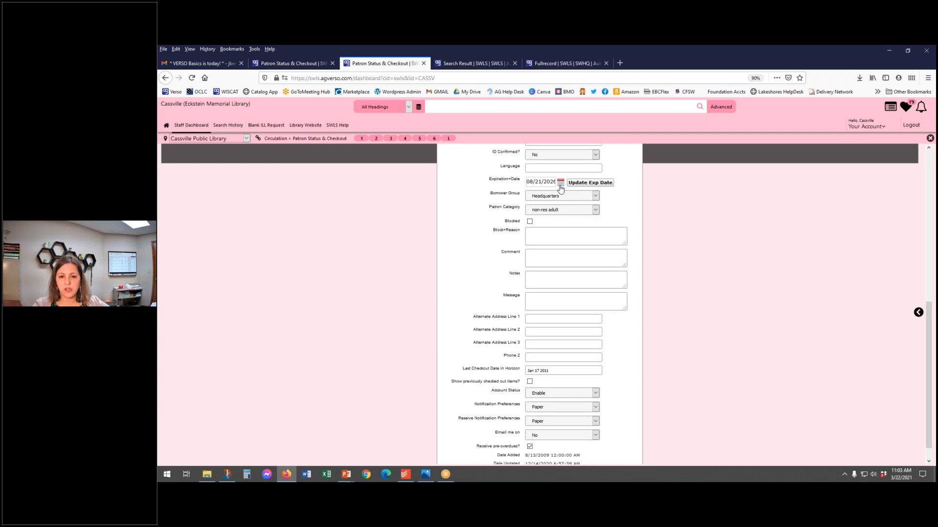
scroll(500, 313, "down", 1)
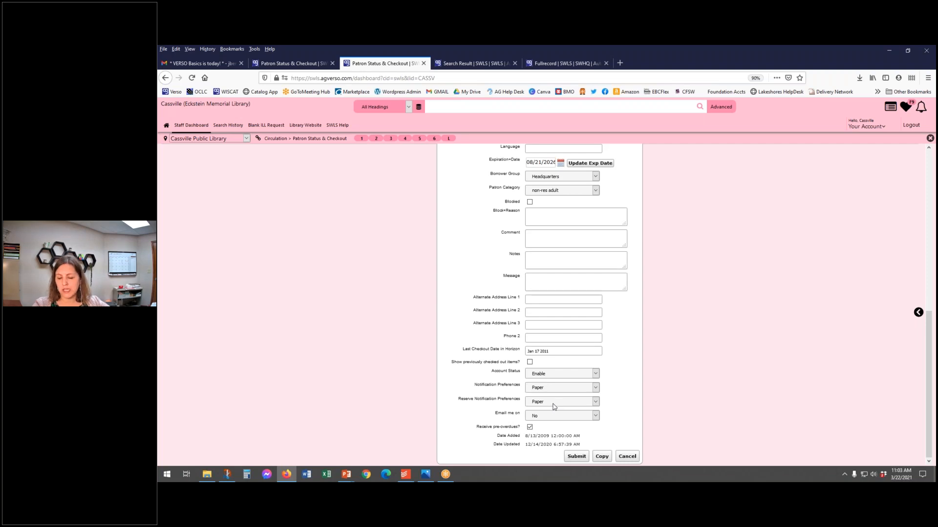
scroll(569, 386, "up", 1)
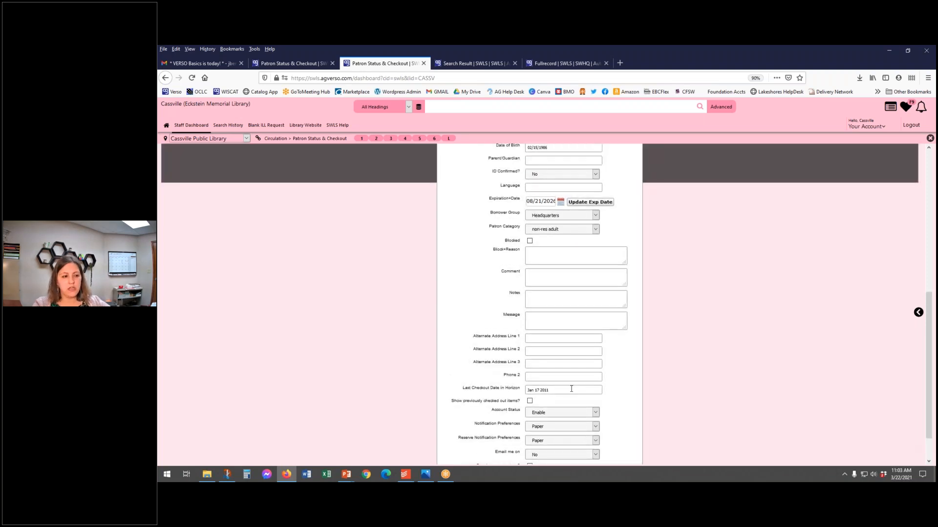
Step: Mark the patron account as Blocked, go to the block reason field, and clear the Blocked option again
left_click(530, 241)
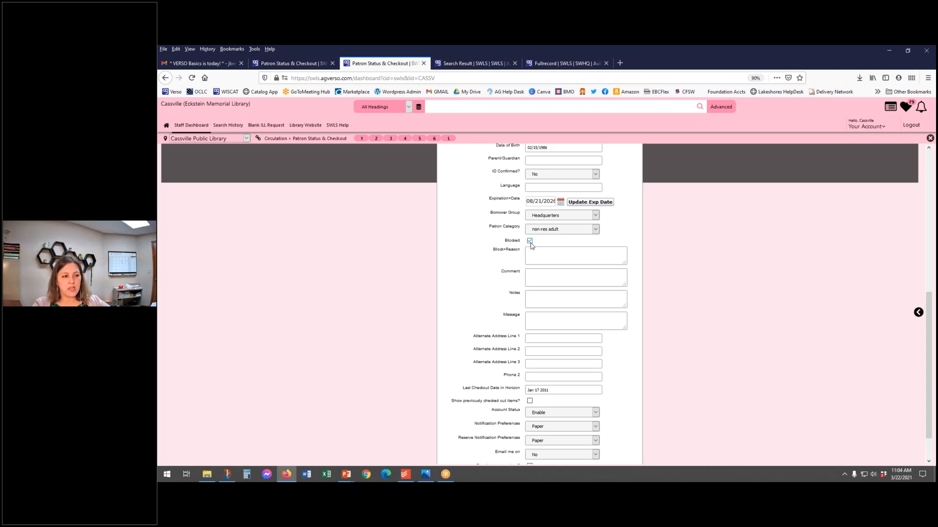
left_click(537, 258)
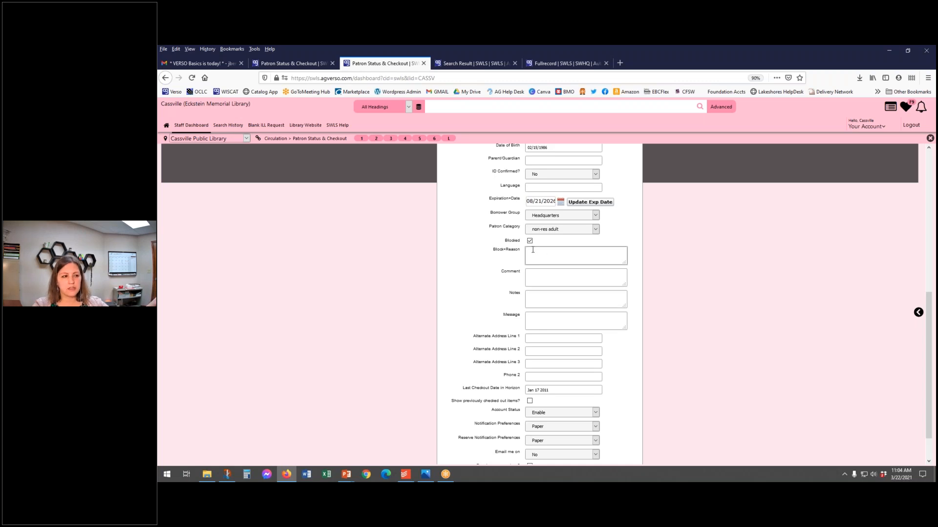
left_click(529, 241)
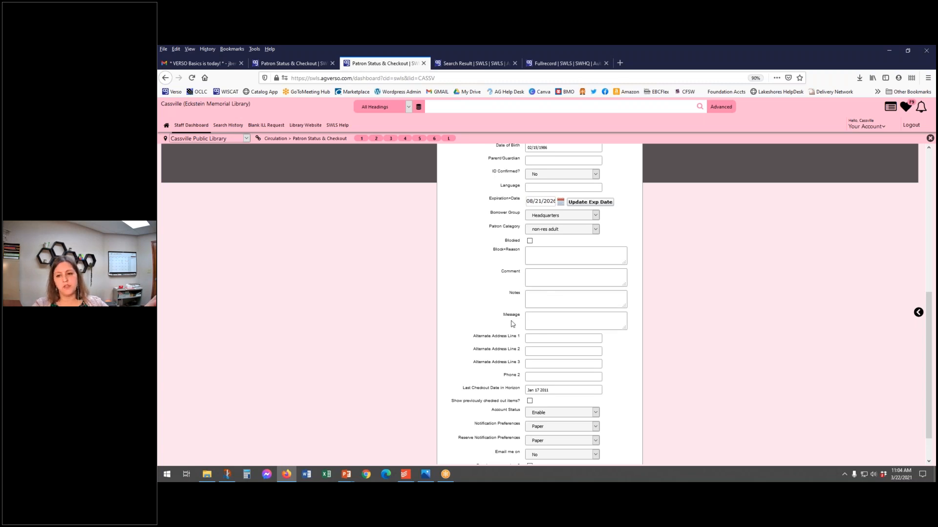
Step: Inspect the account form's Notes, Message and Comment fields and the patron's separate note window, leaving both without saving
left_click(541, 298)
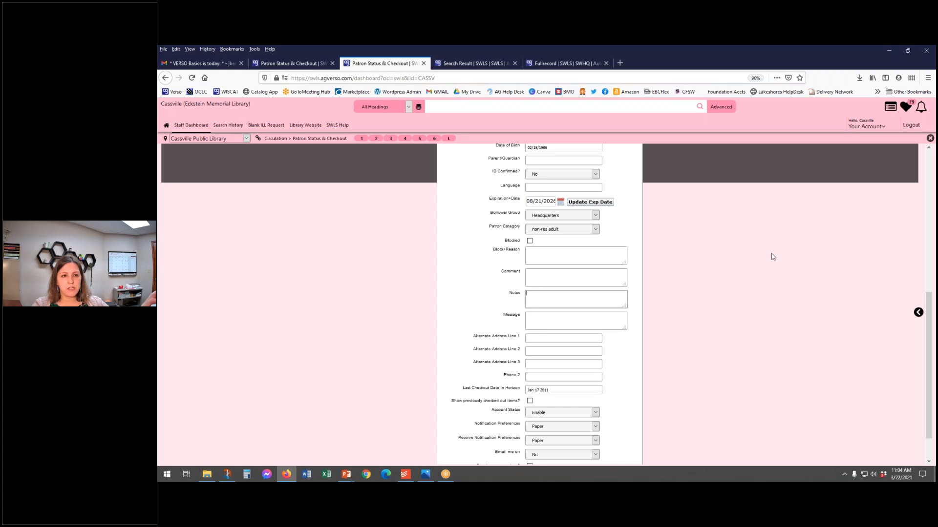
left_click(546, 319)
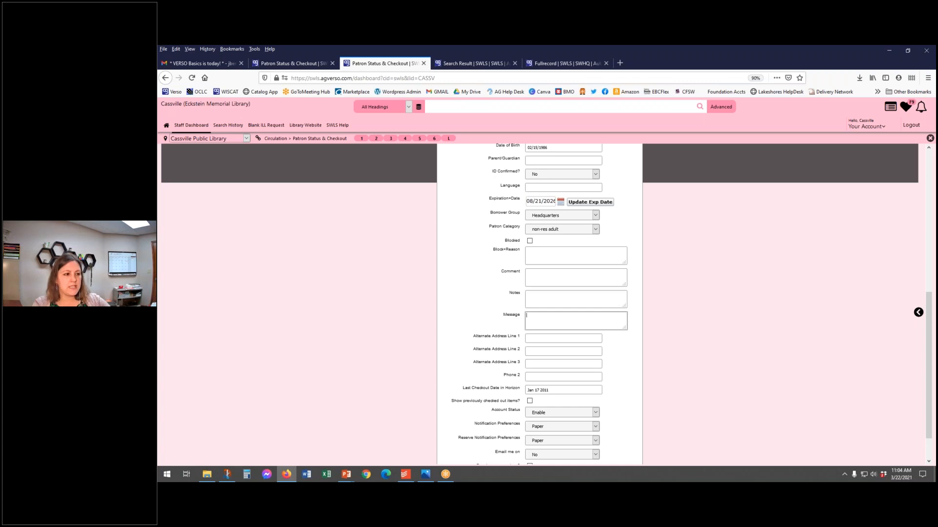
left_click(574, 280)
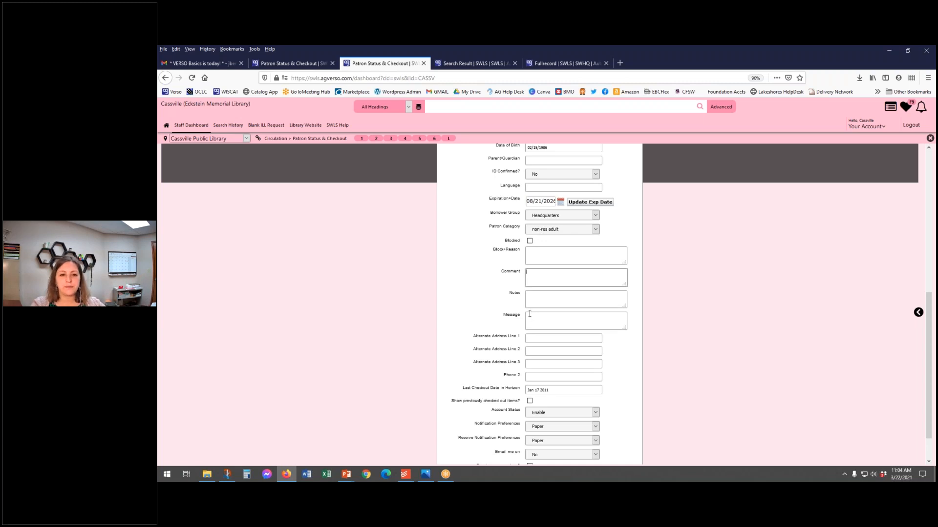
scroll(529, 313, "down", 2)
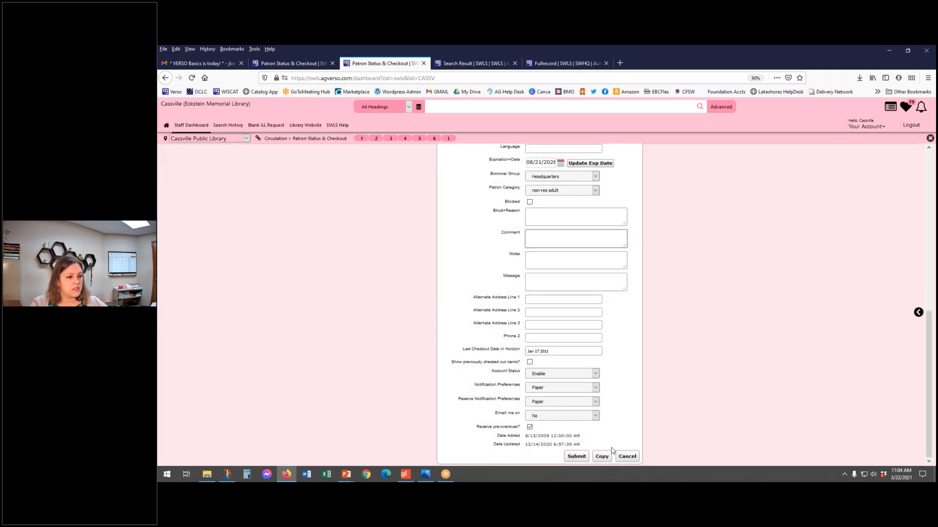
left_click(627, 457)
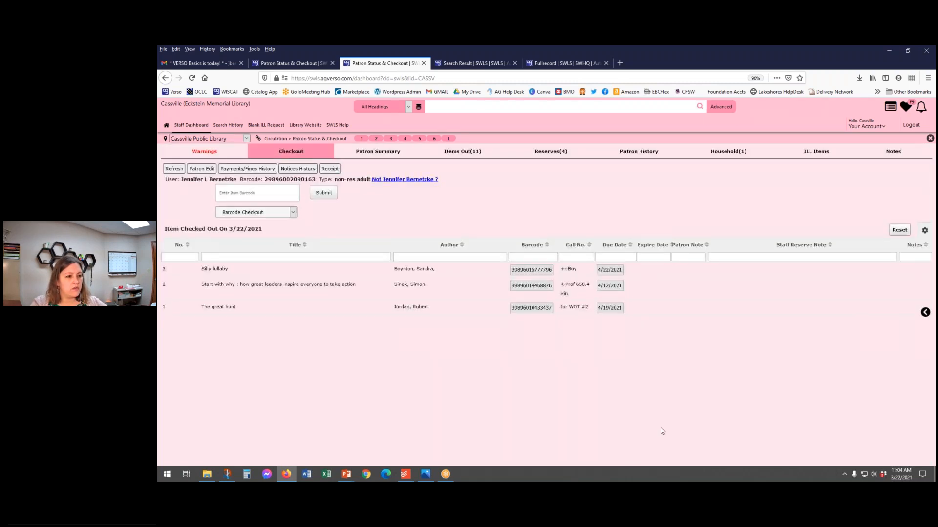
left_click(894, 153)
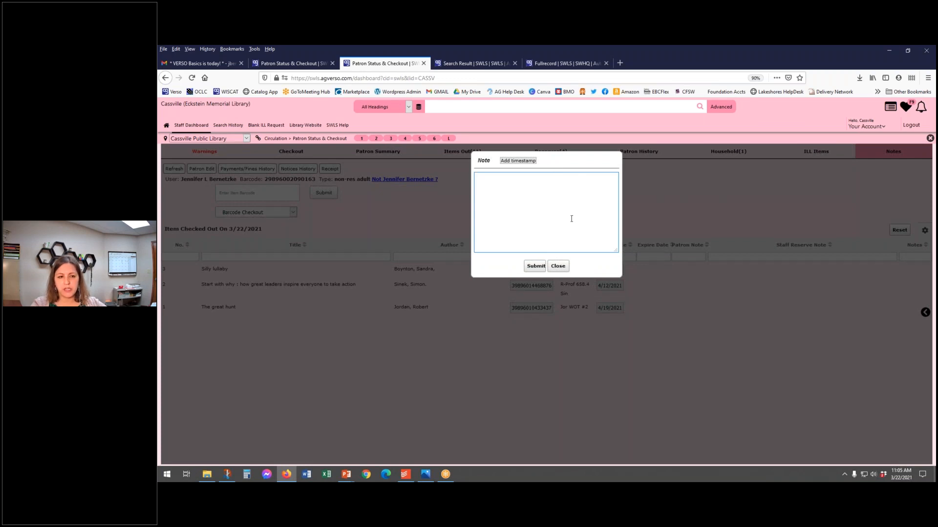
left_click(558, 266)
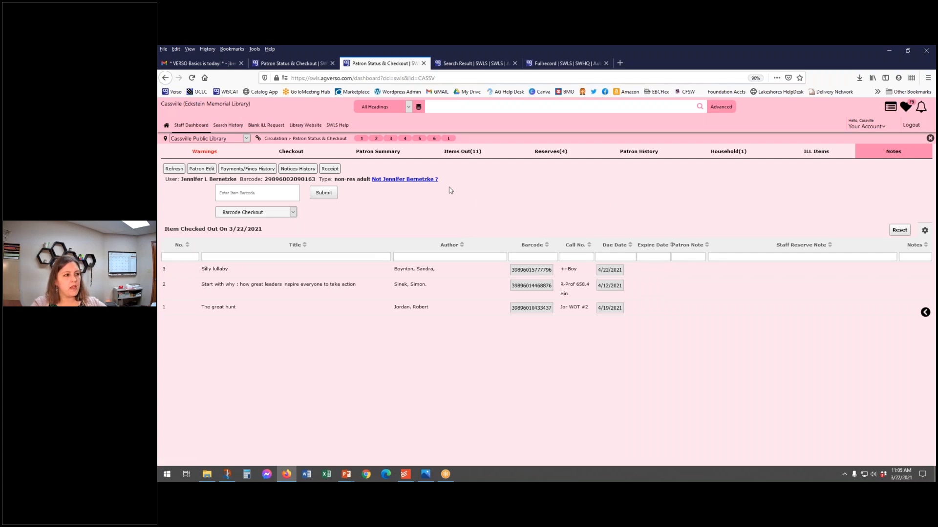
Step: From the patron summary, draft an email to the patron with the subject "A message from your library" and discard it
left_click(390, 156)
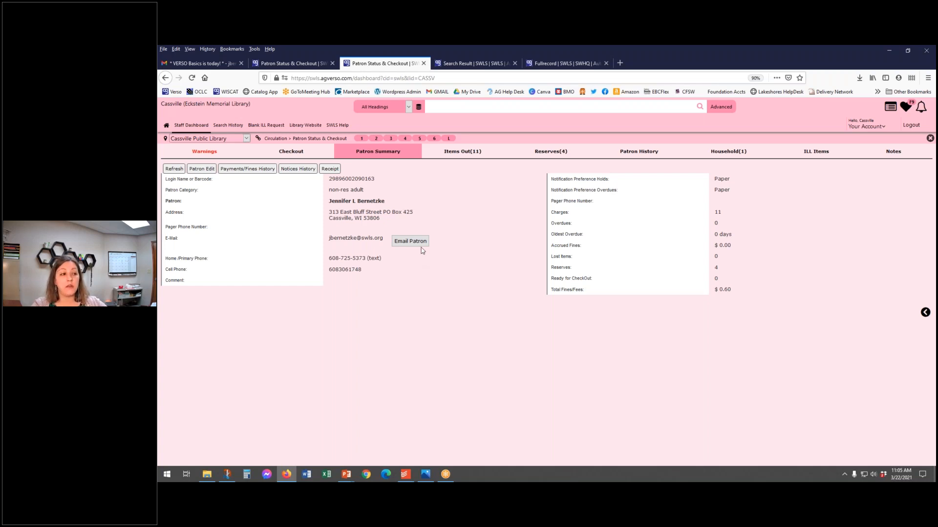
left_click(421, 243)
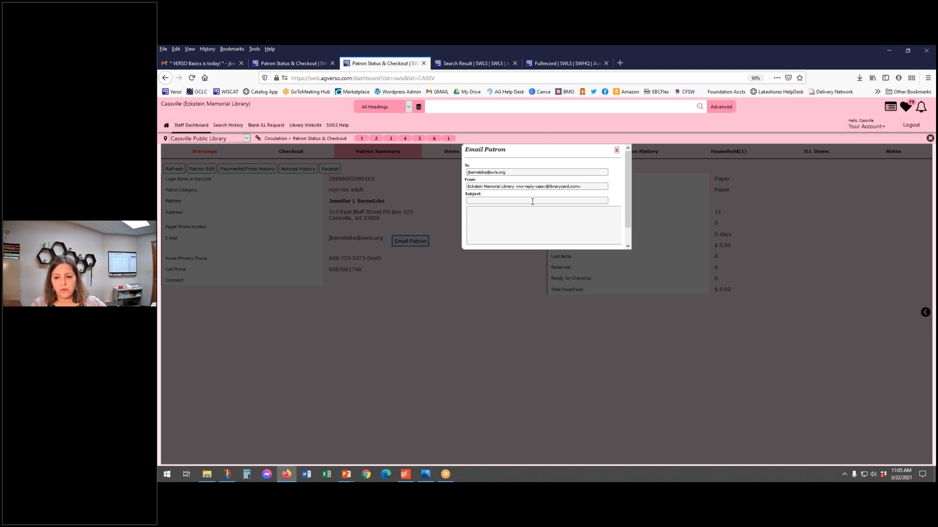
left_click(508, 203)
type("A message from your library")
left_click(567, 215)
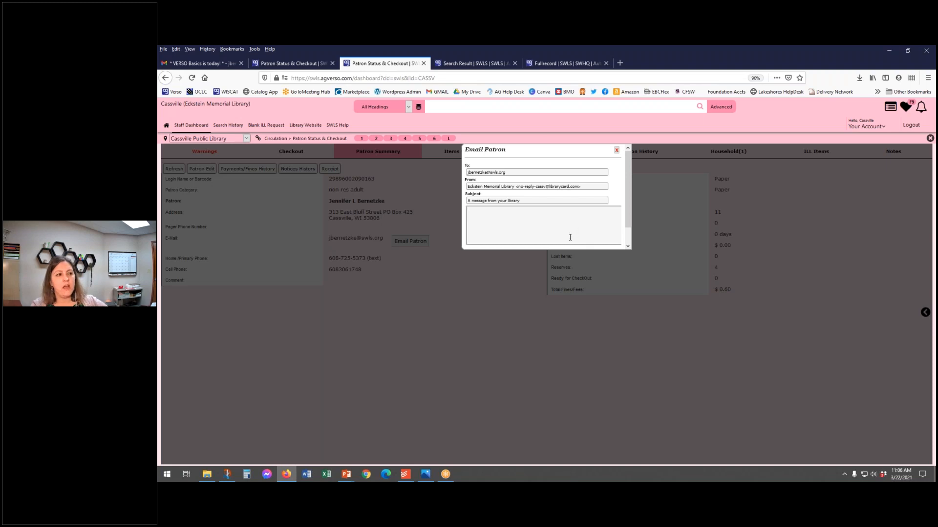
scroll(575, 242, "down", 1)
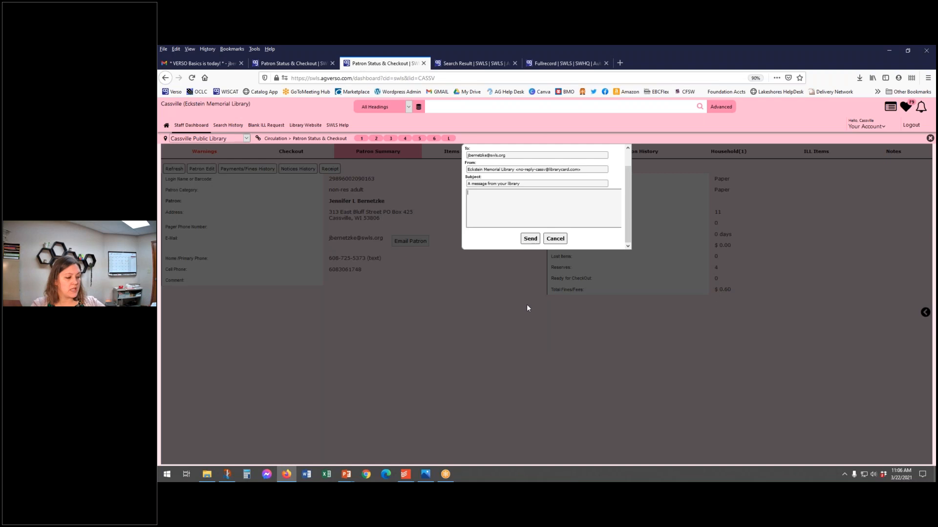
left_click(555, 239)
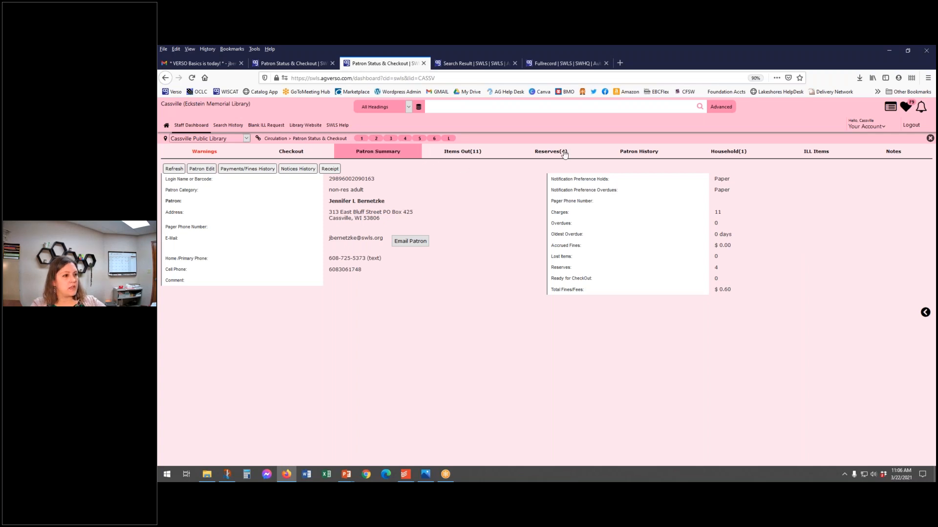
Step: Compare the patron's reserves with the patron's ILL items
left_click(546, 153)
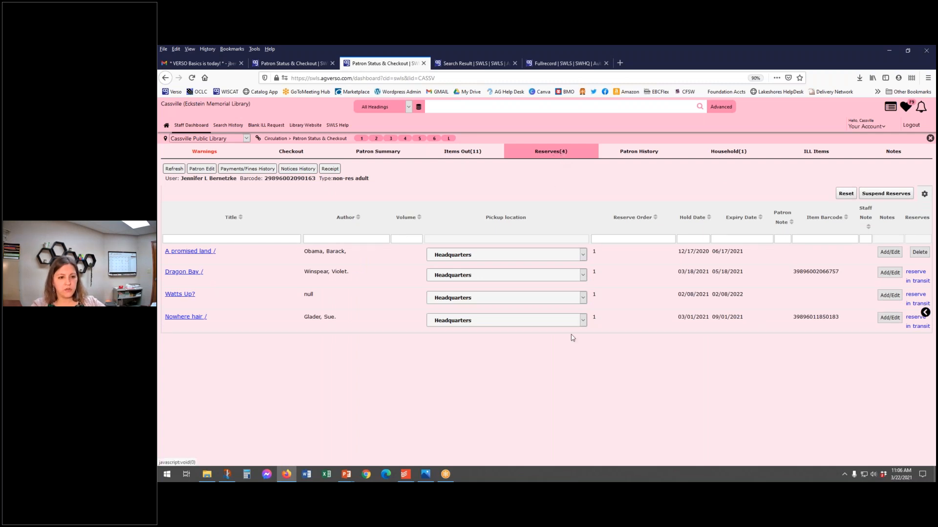
left_click(816, 152)
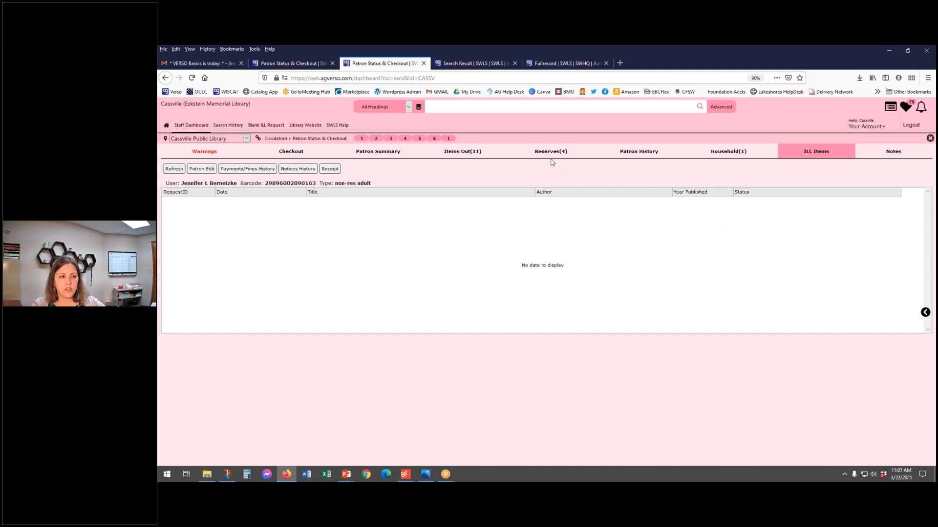
left_click(549, 155)
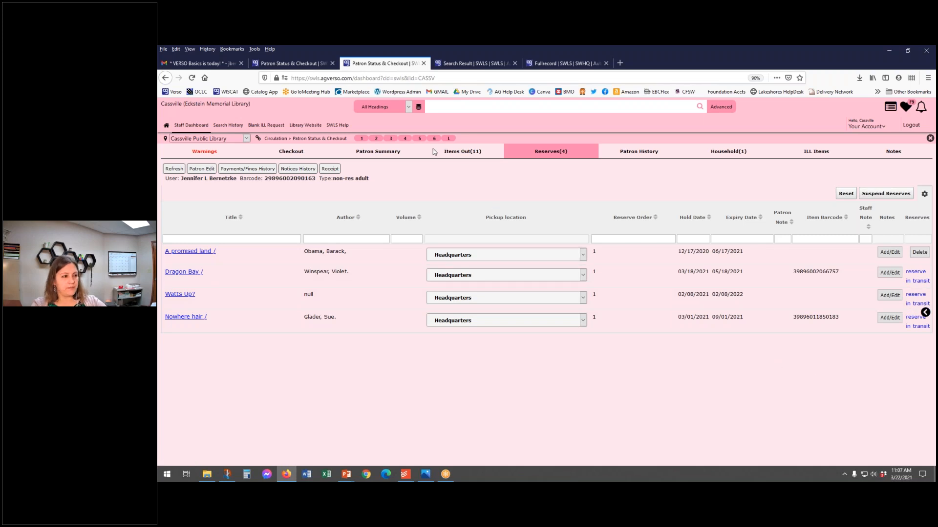
Step: Review the patron's items out and the linked household members
left_click(459, 153)
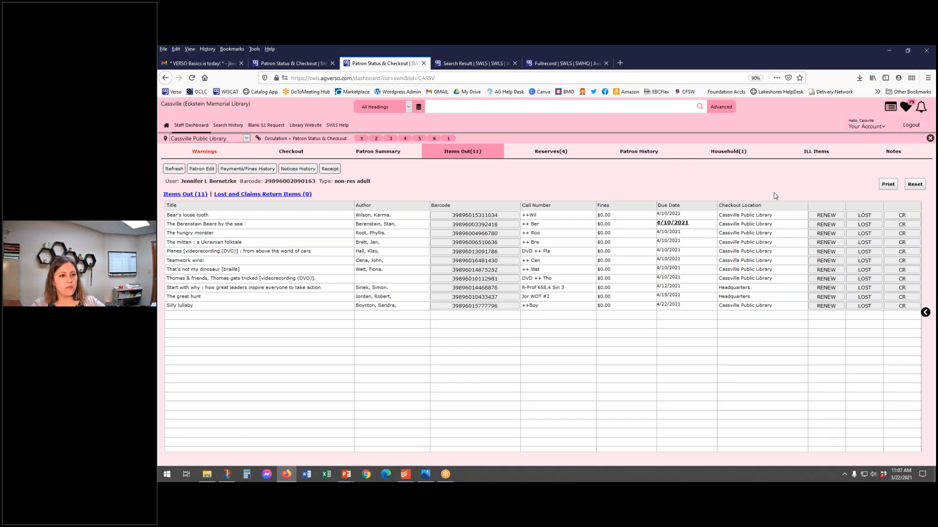
left_click(718, 154)
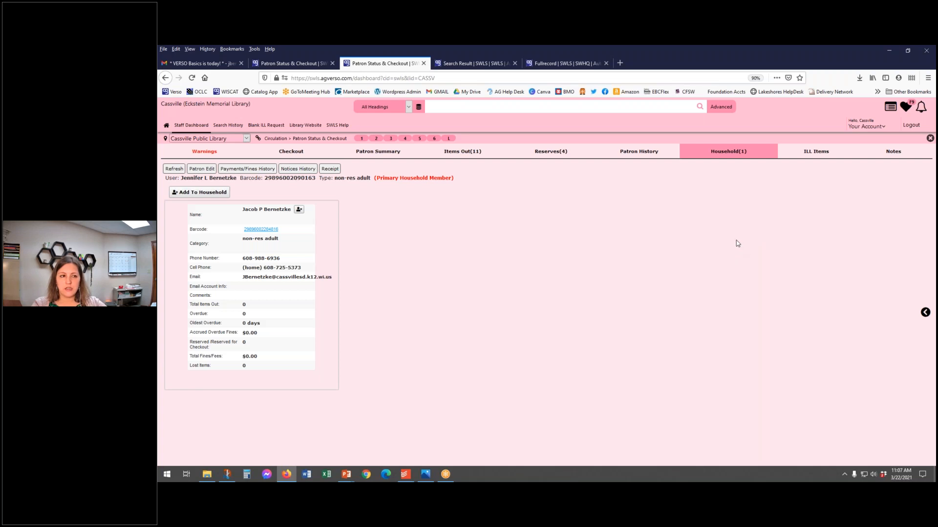
left_click(728, 152)
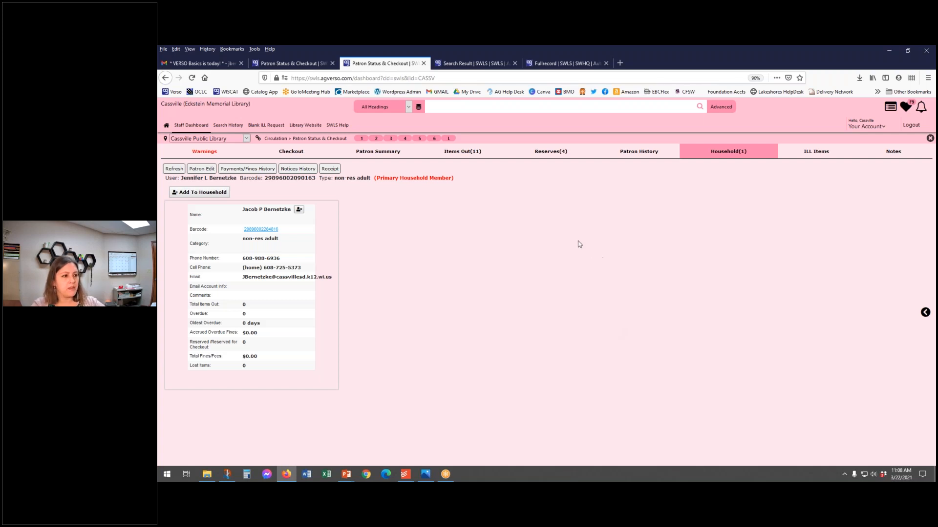
Step: Compare the patron's full list of items out with the items checked out on 3/22/2021
left_click(470, 154)
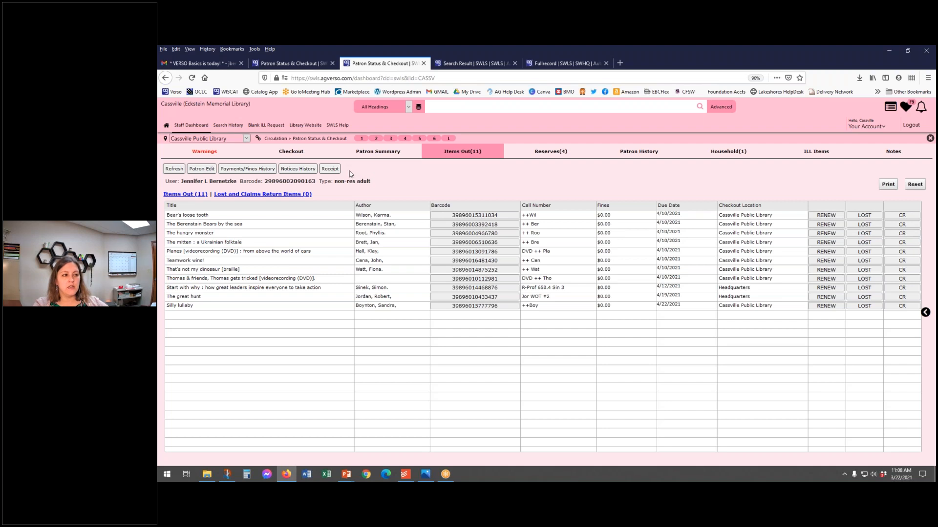
left_click(295, 152)
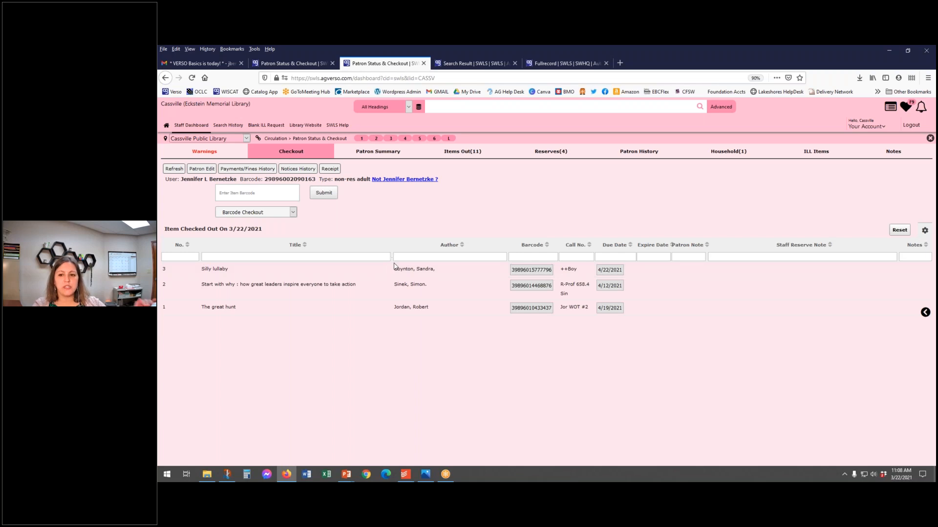
left_click(461, 153)
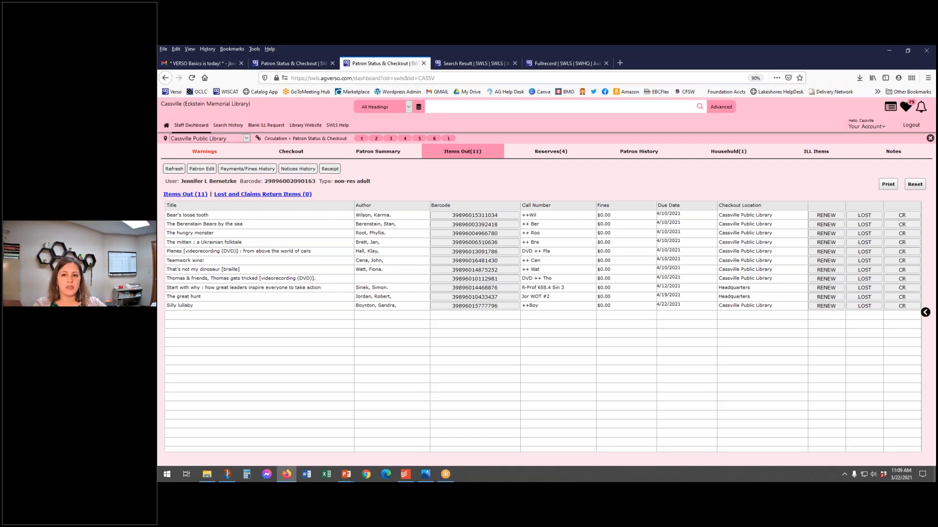
Step: Switch to the PowerPoint slide show and advance to the slide titled "The Patron Account"
key("alt+Tab")
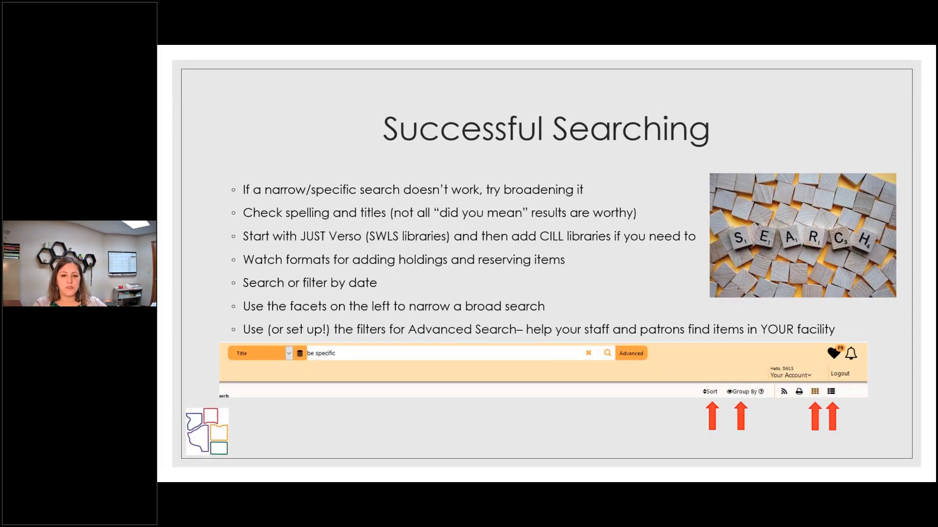
key("Right")
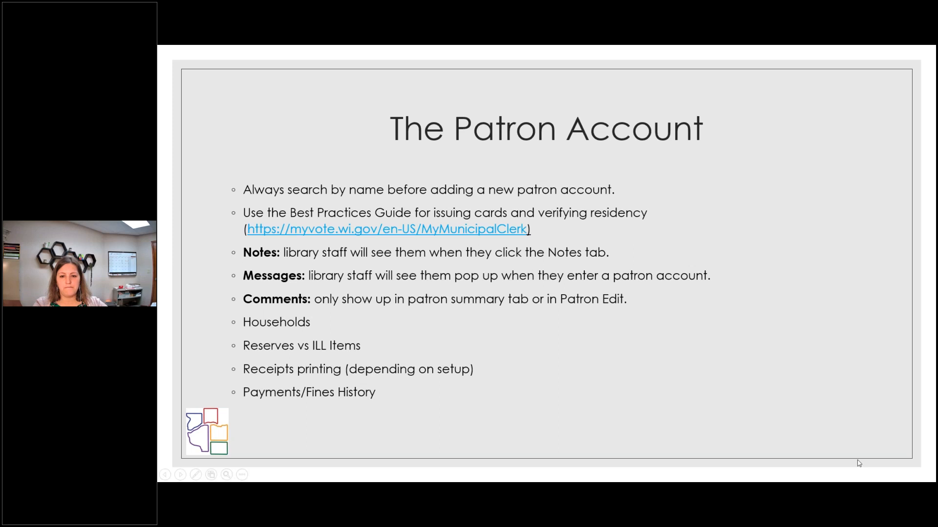
key("alt+Tab")
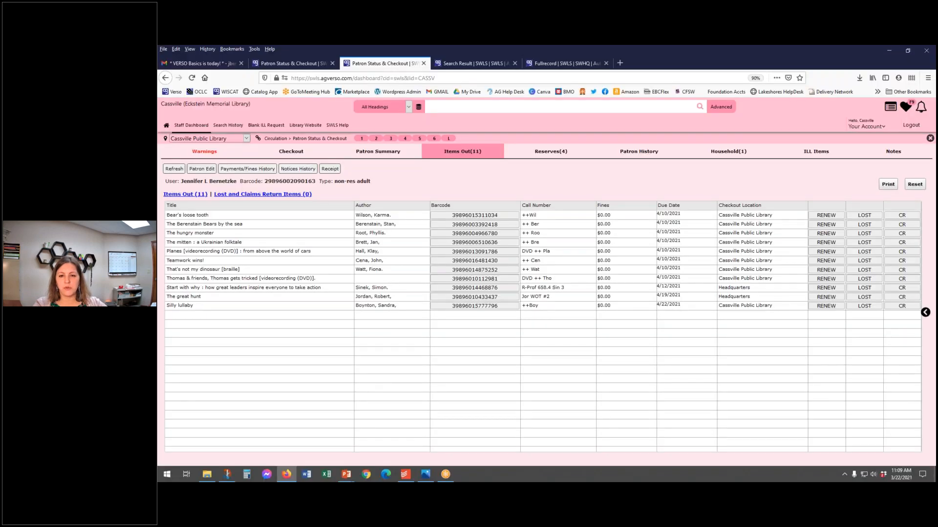
key("alt+Tab")
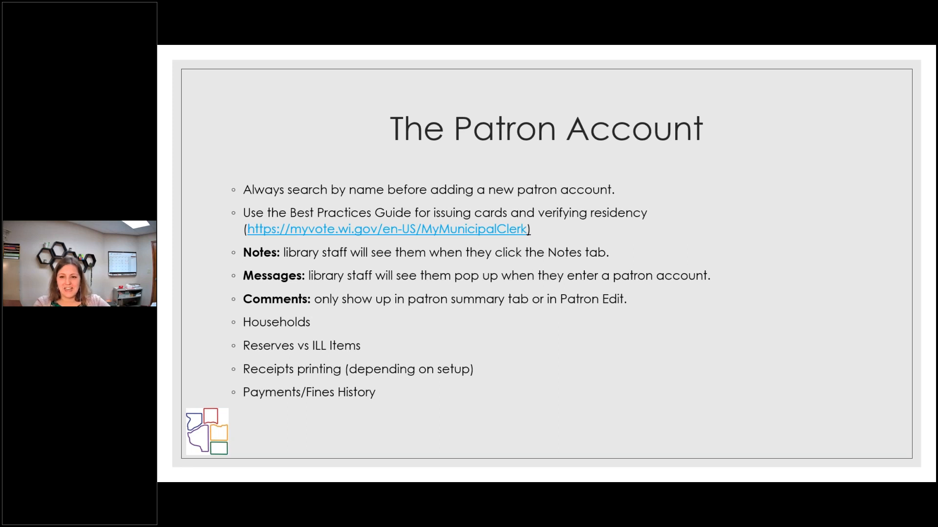
Step: Switch to VERSO in the browser and leave the current patron's checkout for the patron selection page
key("alt+Tab")
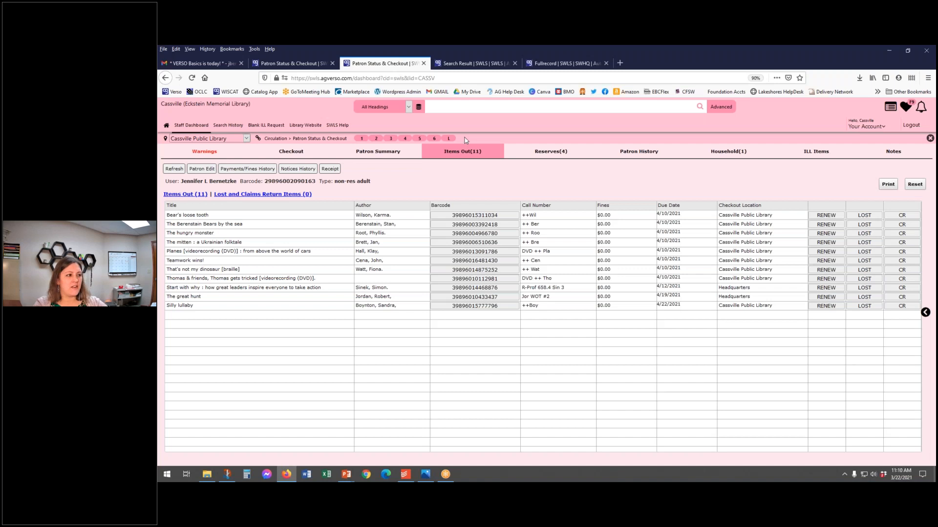
left_click(290, 155)
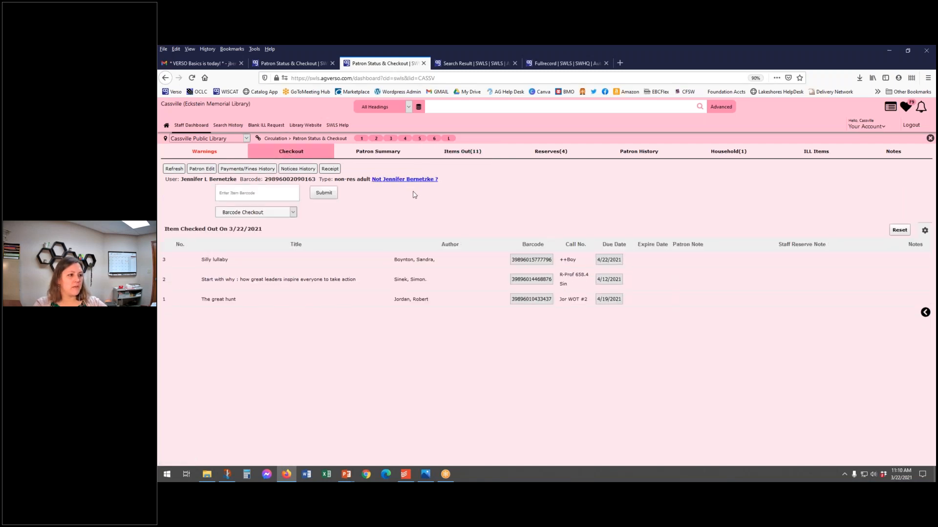
left_click(415, 182)
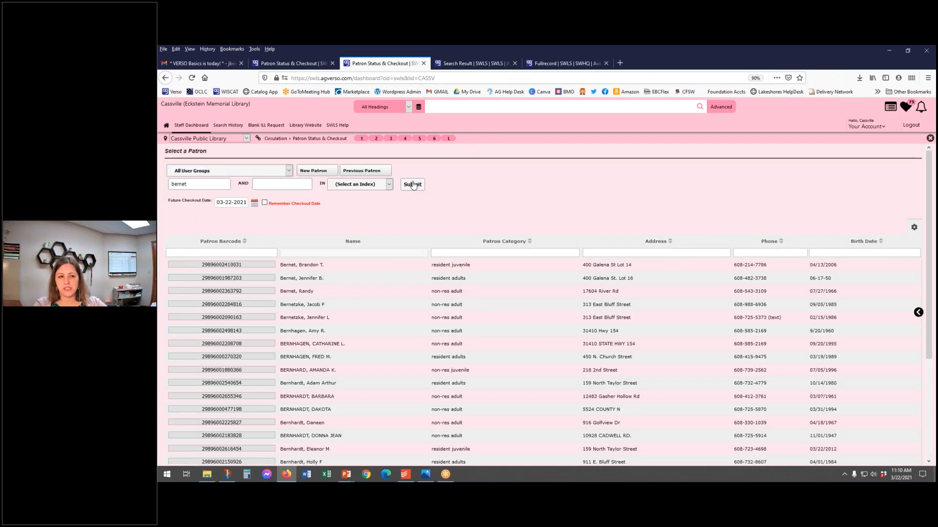
Step: Search for the other patron by last name and partial first name, and open the account past its fine warning
left_click_drag(209, 184, 161, 187)
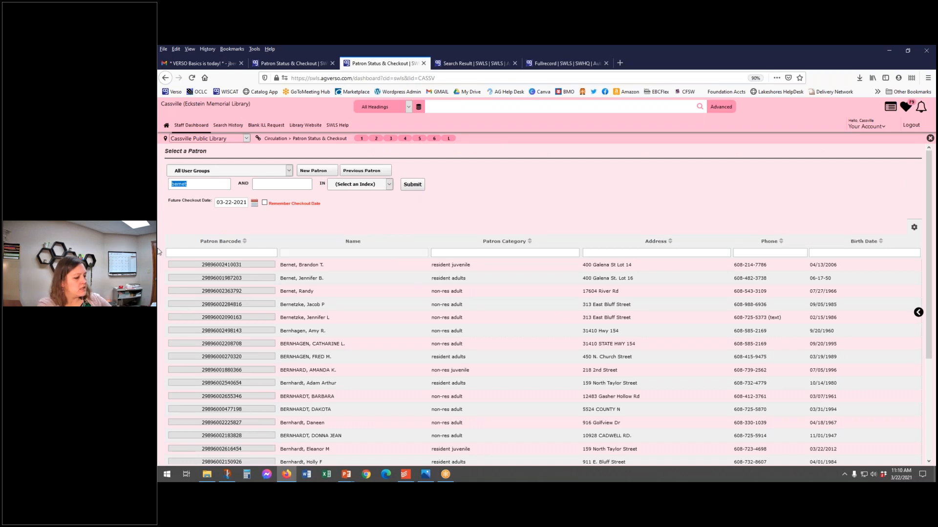
type("pippen, sc")
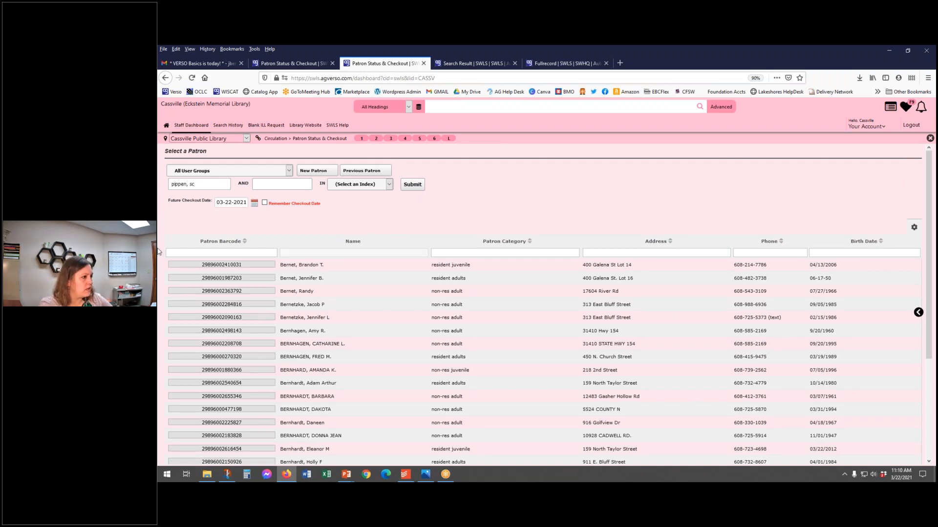
type("o")
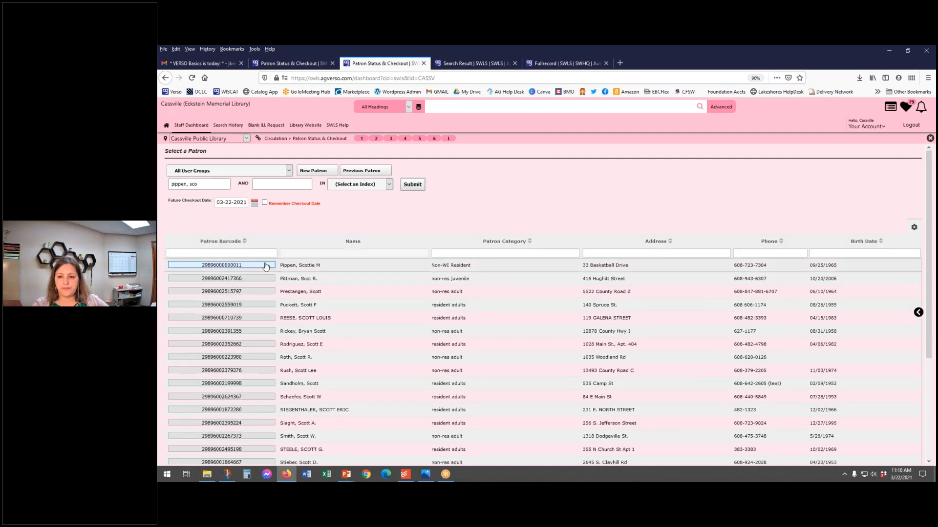
left_click(266, 266)
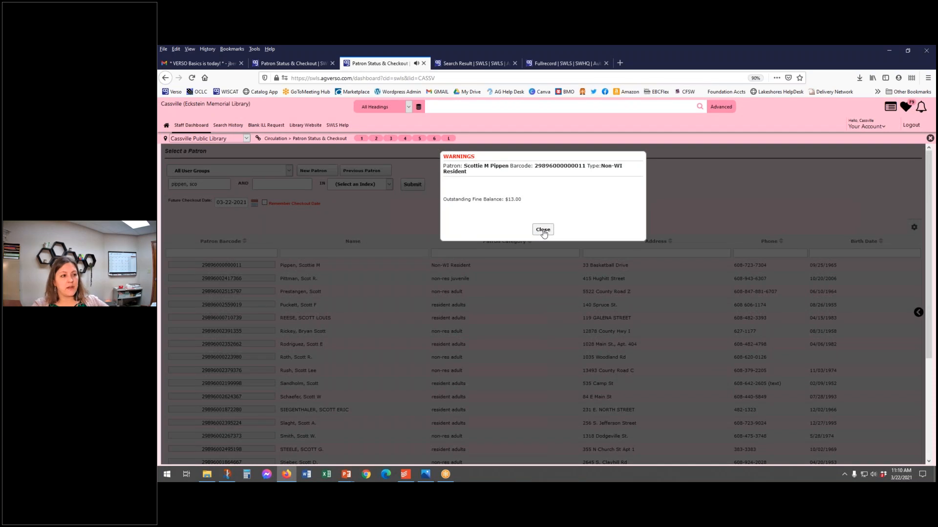
left_click(543, 230)
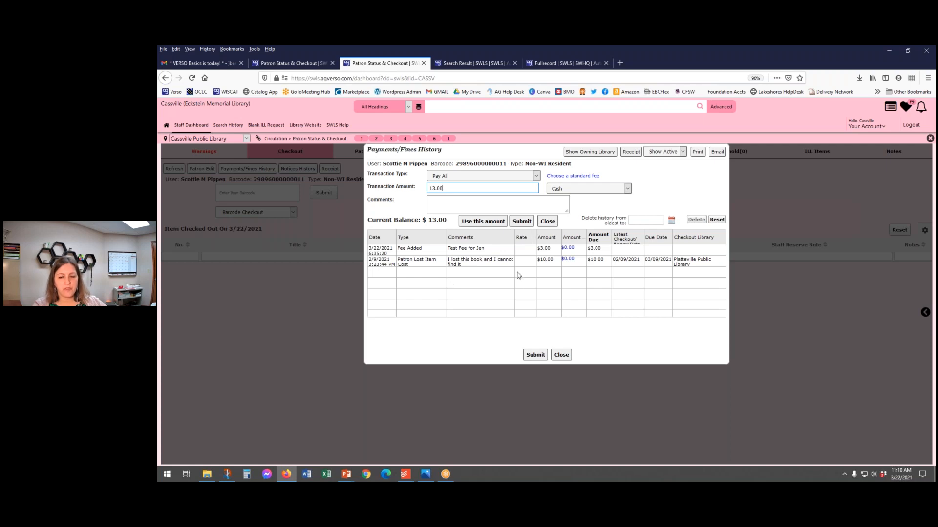
Step: Clear the Pay All transaction amount and set the transaction type to Item Payment
key("ctrl+a")
key("BackSpace")
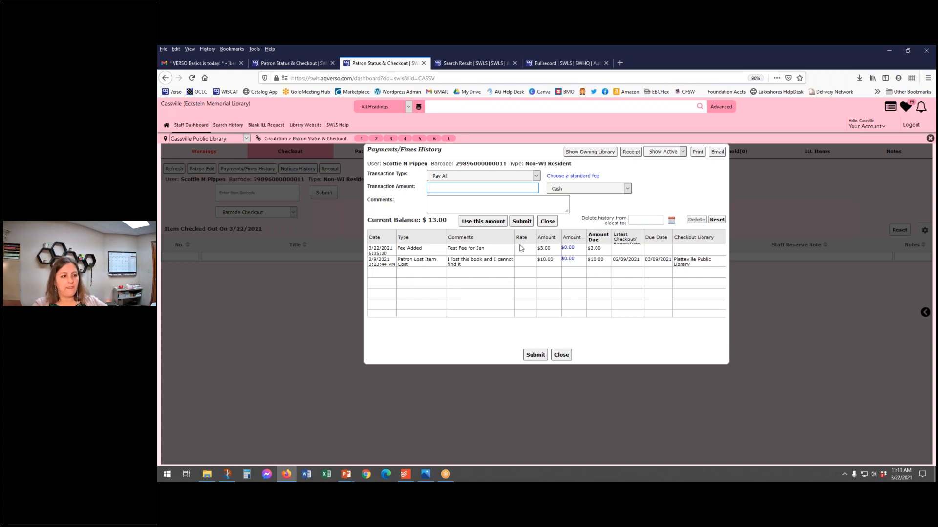
left_click(484, 177)
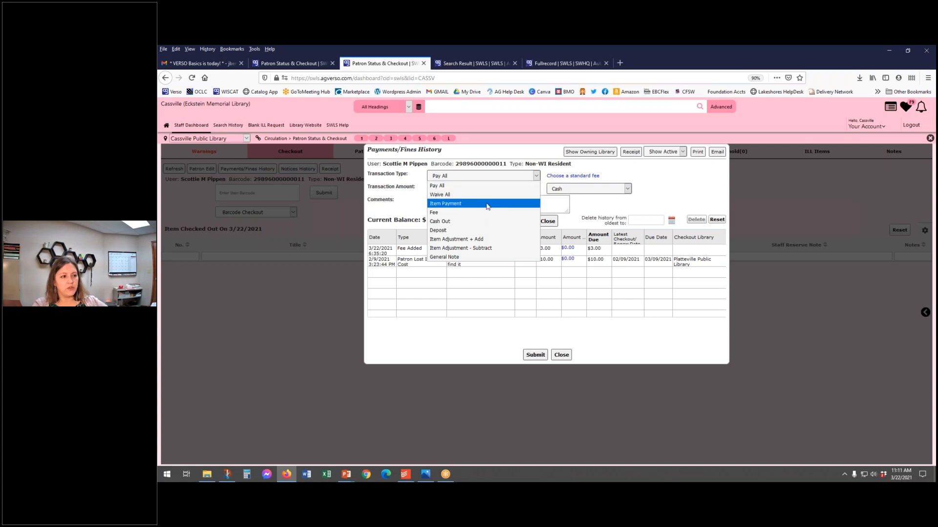
left_click(485, 203)
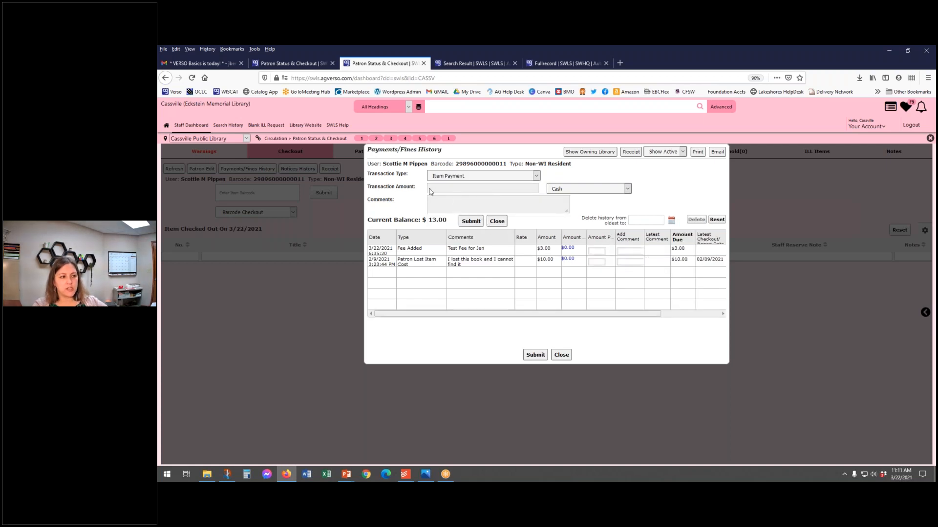
Step: Try a payment amount of 10.00 on the Patron Lost Item Cost line, and clear the amount again
left_click(600, 263)
type("13.00")
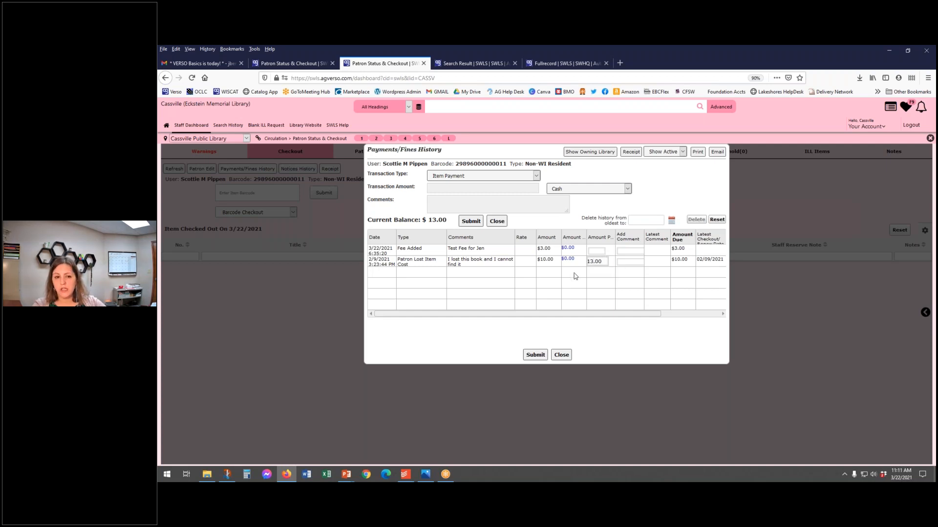
key("BackSpace")
key("BackSpace")
key("BackSpace")
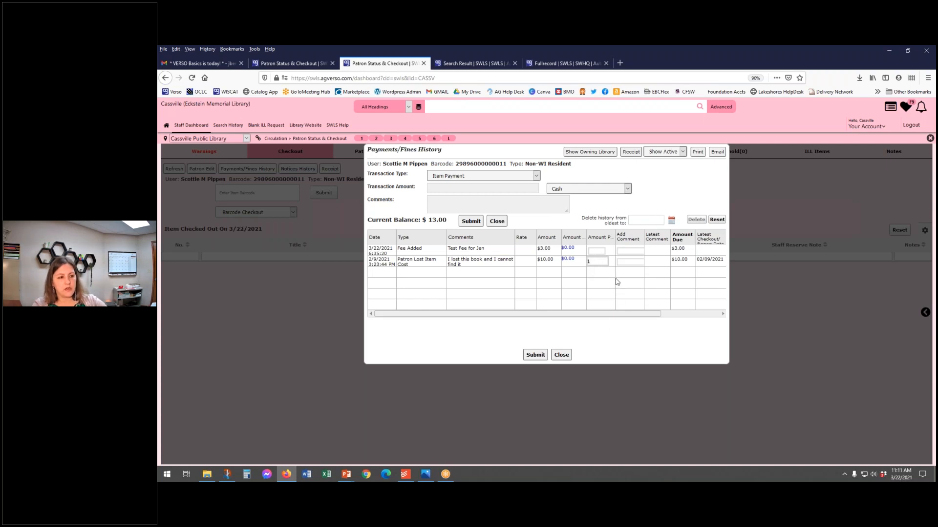
type("0.00")
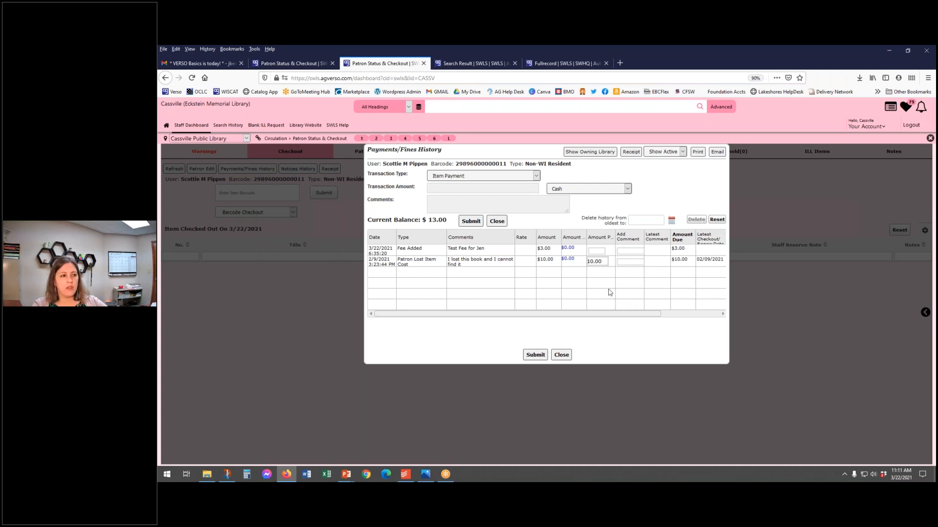
left_click_drag(603, 262, 521, 275)
key("BackSpace")
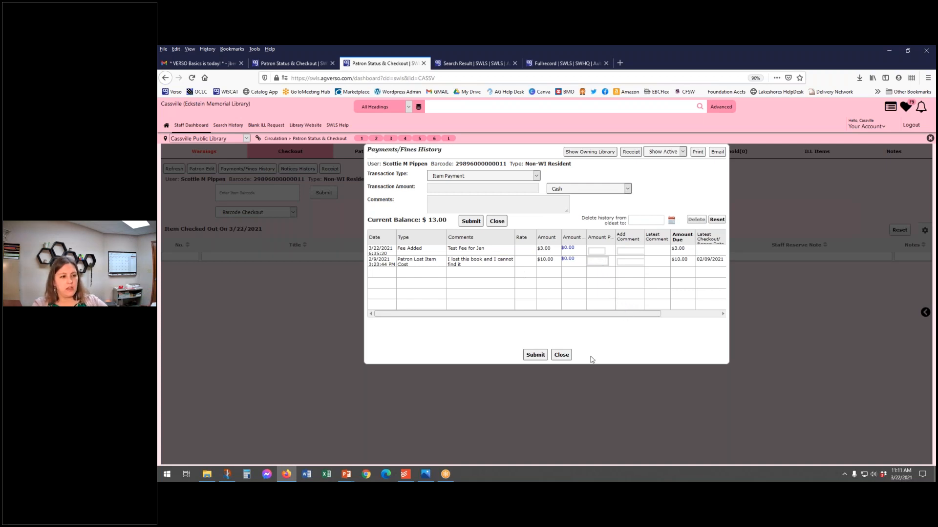
Step: Add a Fee transaction of 2.00 with the comment "Broken DVD case" followed by the staff initials in parentheses
left_click(513, 178)
left_click(499, 180)
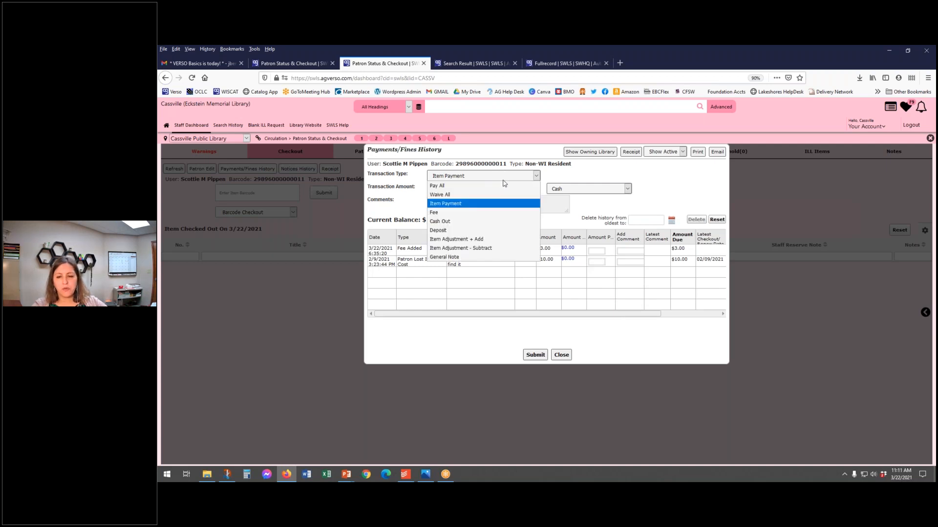
left_click(480, 212)
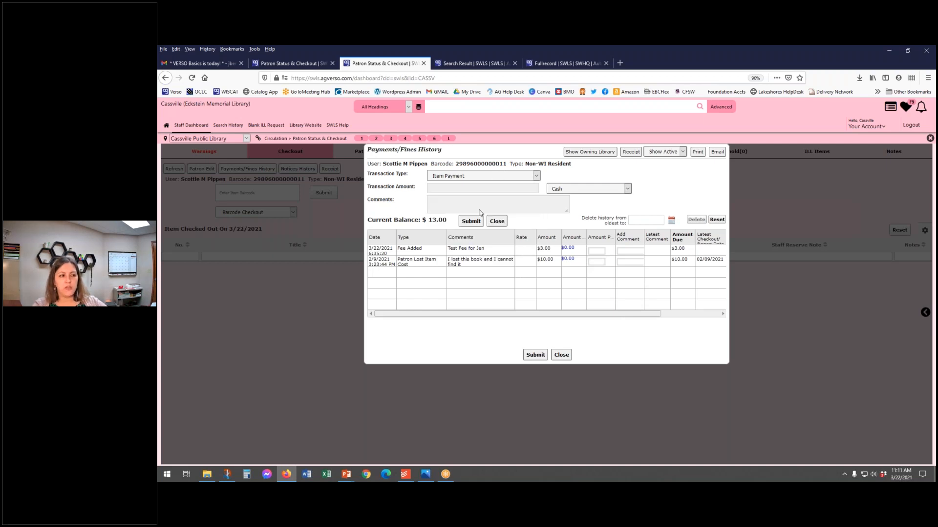
left_click(484, 186)
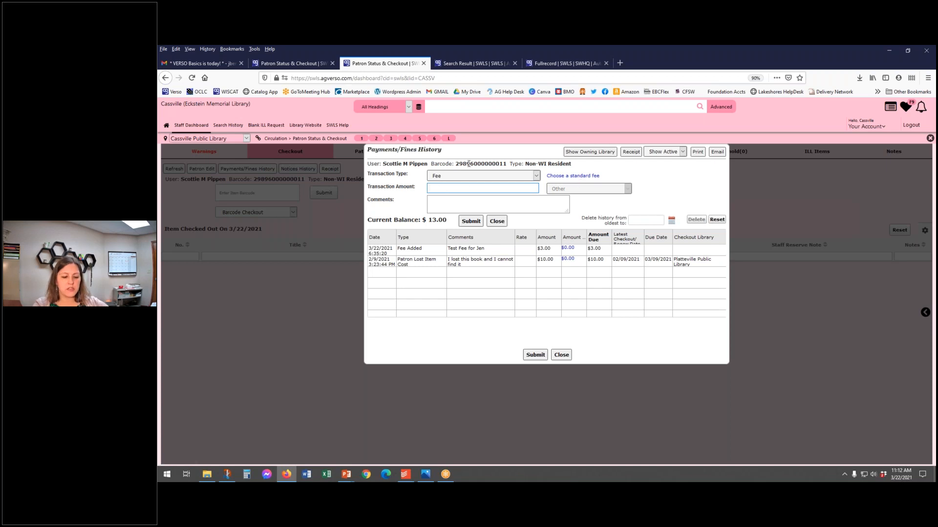
type("2.00")
key("Tab")
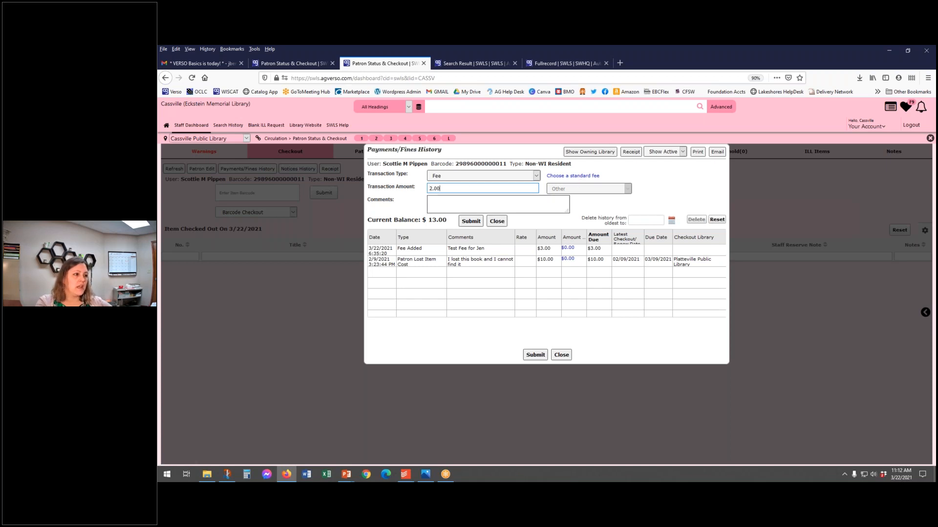
type("Broken DVD ca")
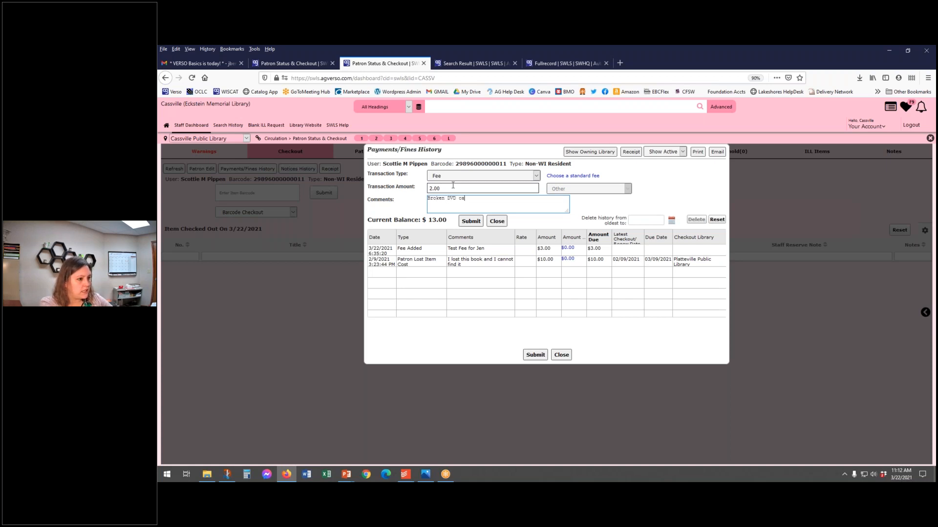
type("se (JB")
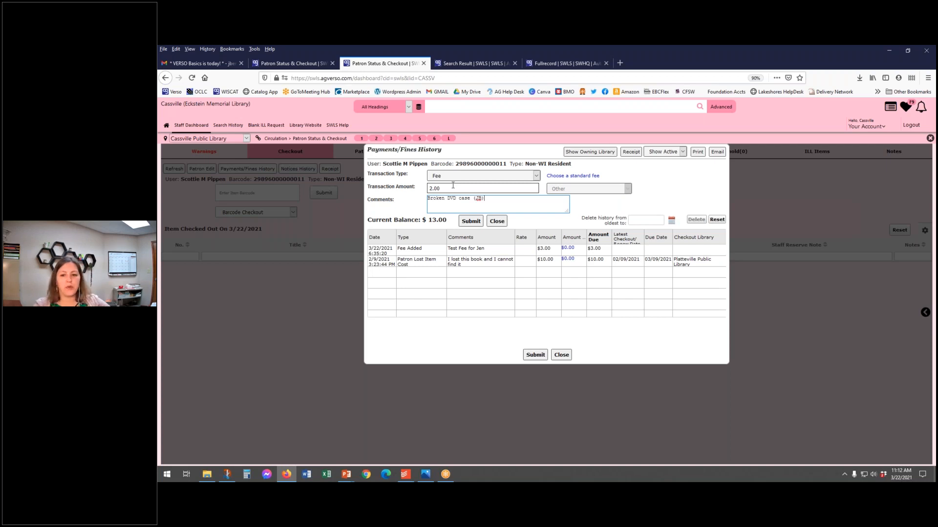
left_click(475, 224)
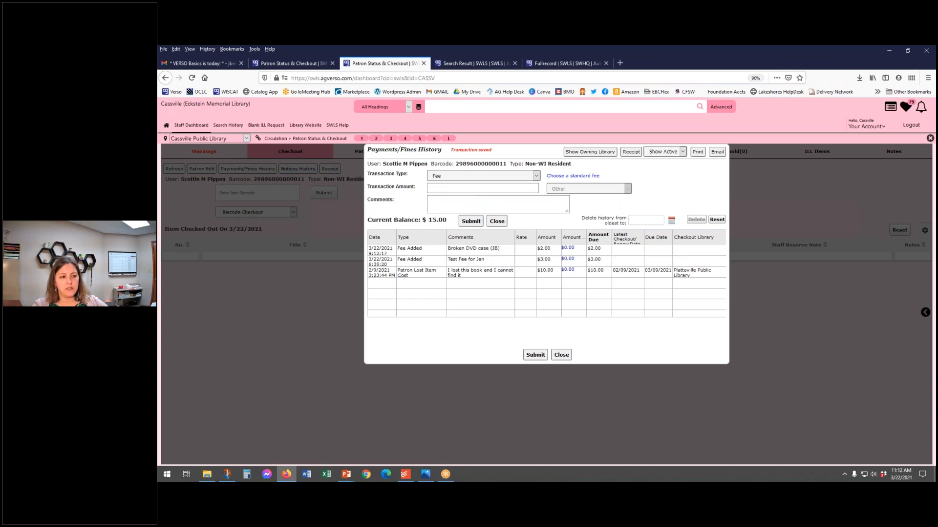
Step: Look through the available transaction types and set the transaction type to Pay All
left_click(501, 179)
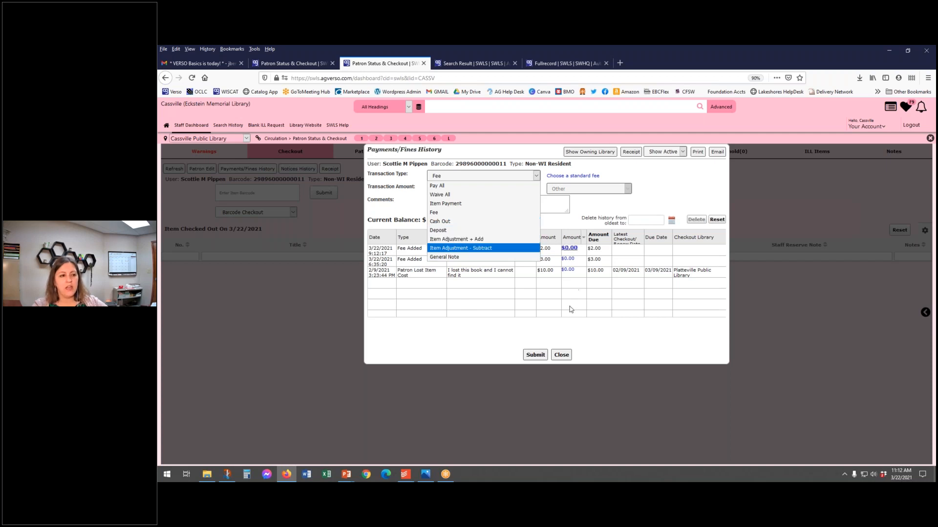
left_click(441, 347)
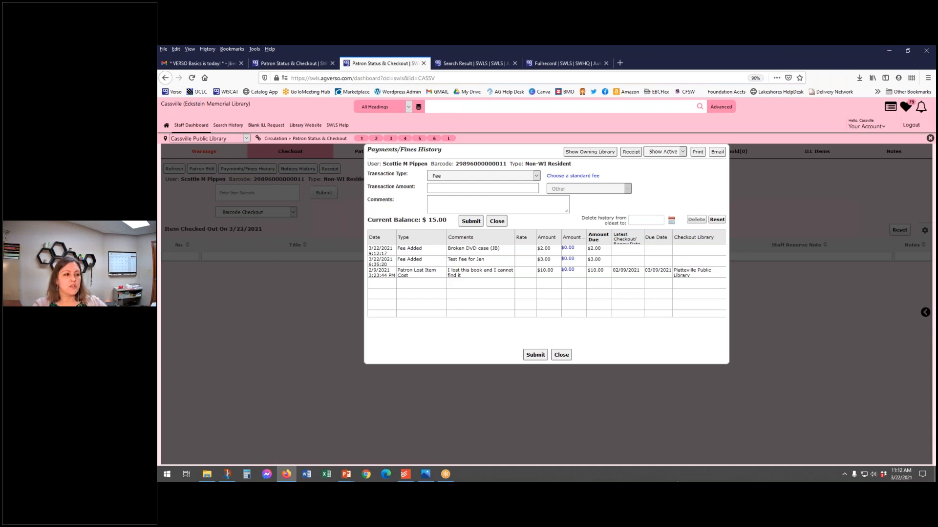
left_click(498, 189)
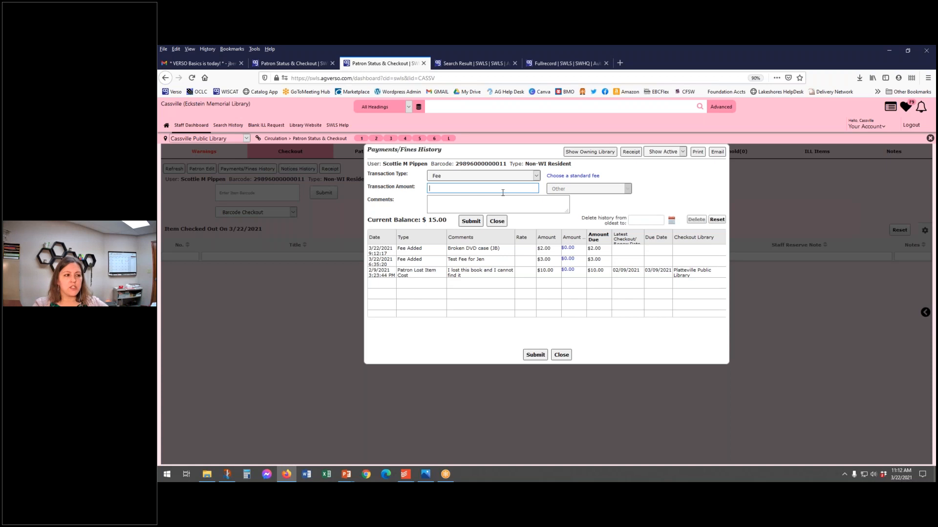
left_click_drag(526, 167, 522, 176)
left_click(522, 176)
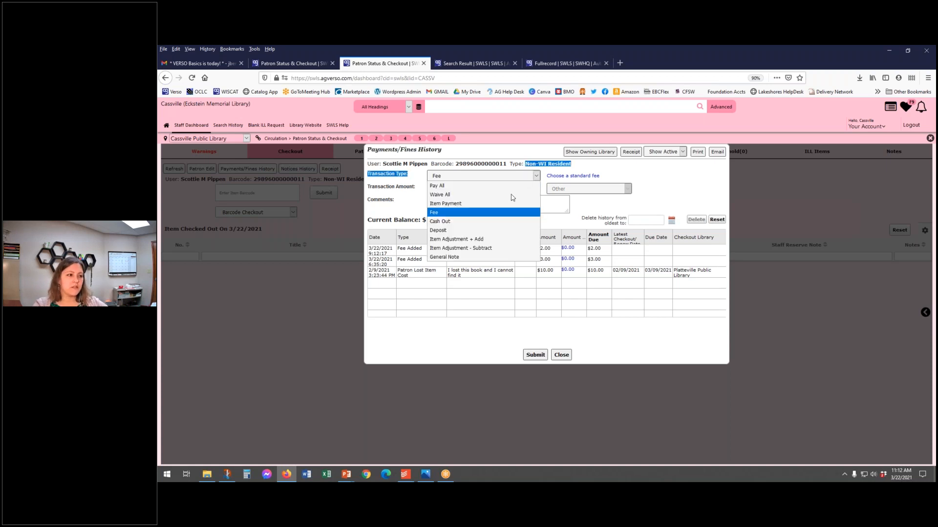
left_click(512, 187)
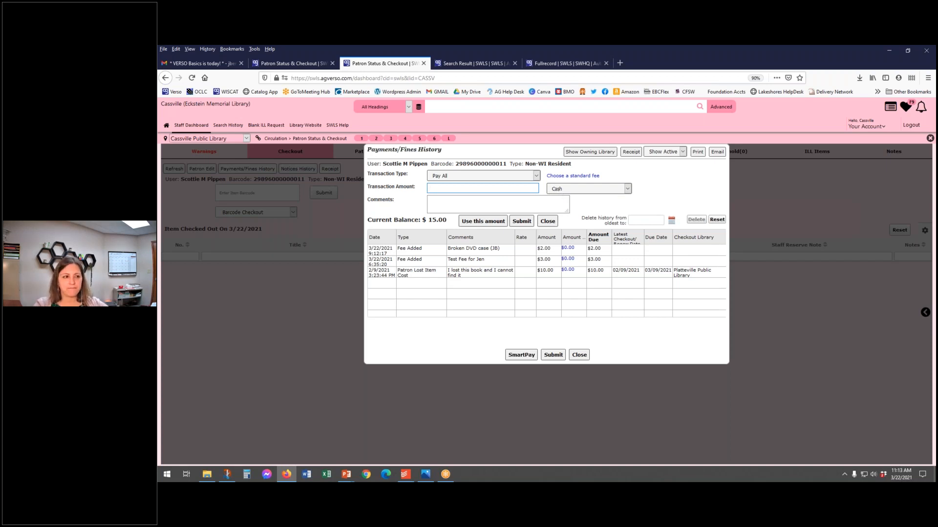
Step: Move the browser window aside to uncover the PowerPoint slide show and advance to the slide titled "Successful Searching"
left_click_drag(807, 57, 937, 112)
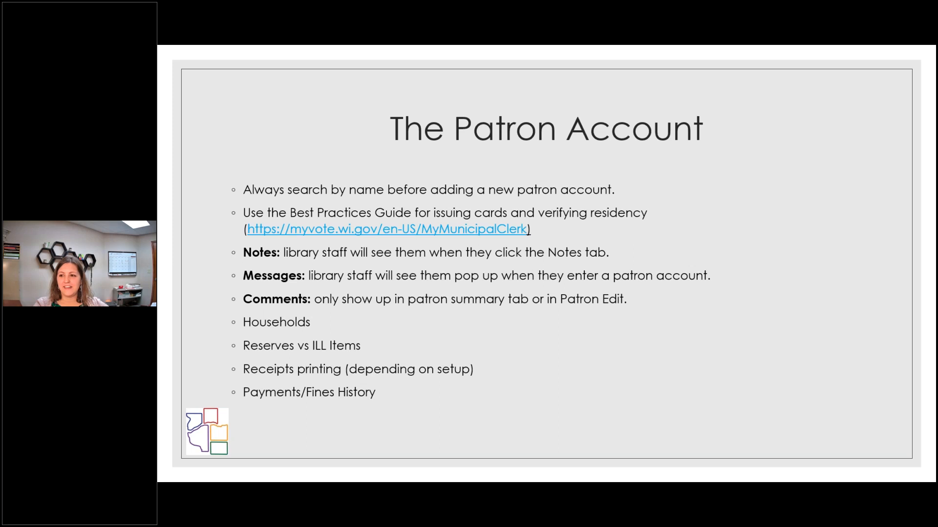
key("Right")
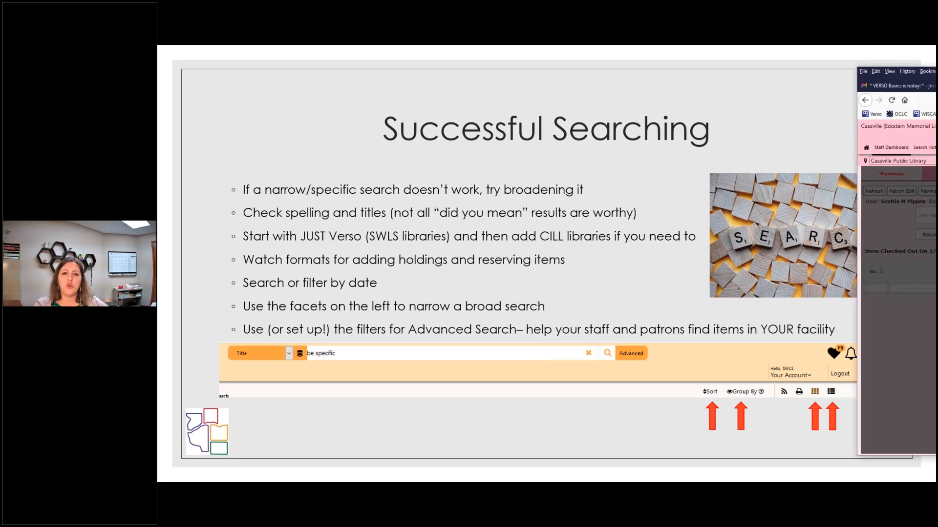
Step: Bring the browser back to check the payment method options for Pay All, and return to the PowerPoint slide show
left_click_drag(936, 78, 545, 45)
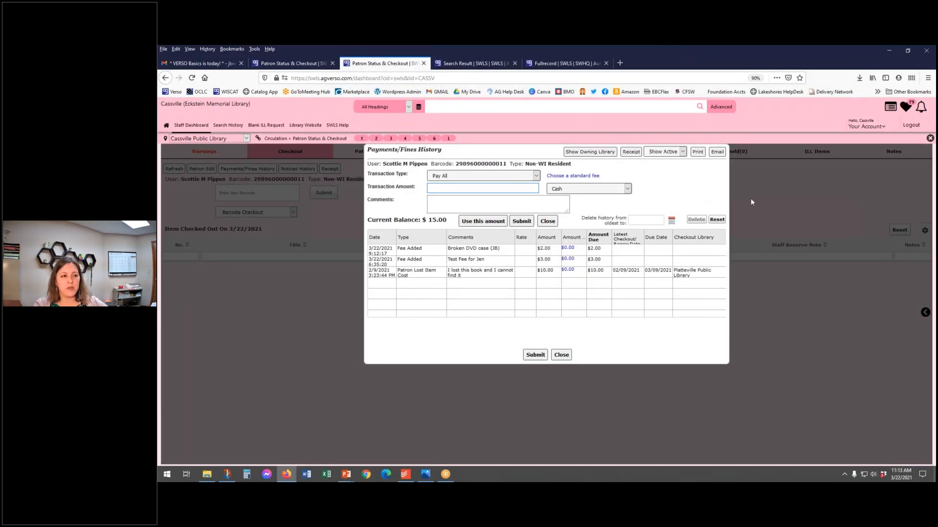
left_click(627, 189)
left_click(628, 190)
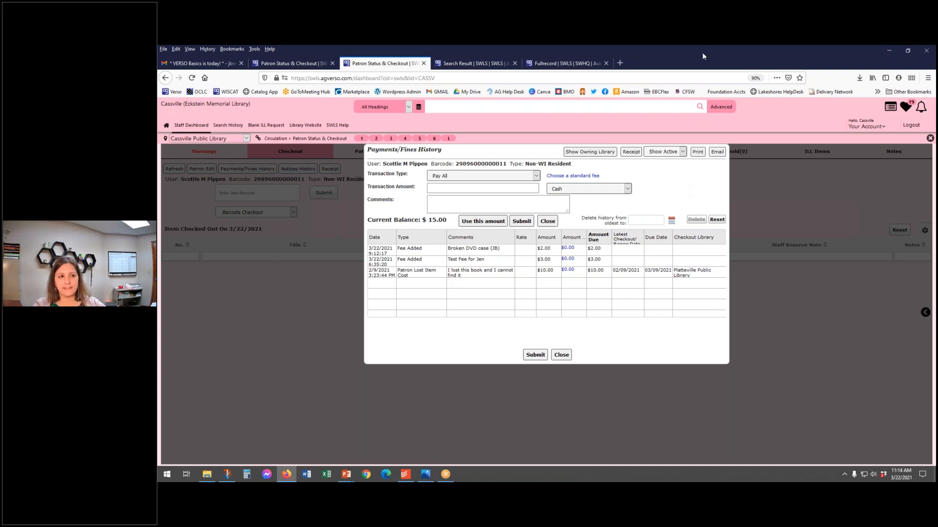
key("alt+Tab")
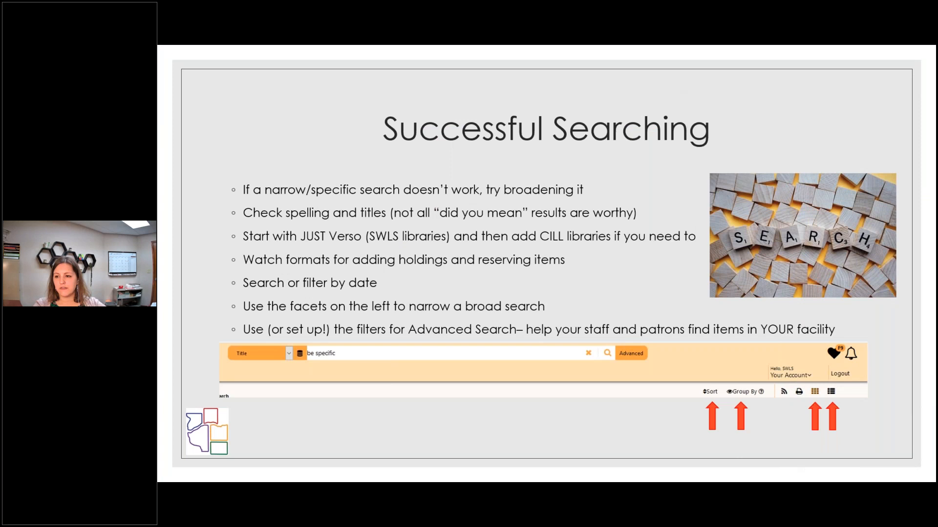
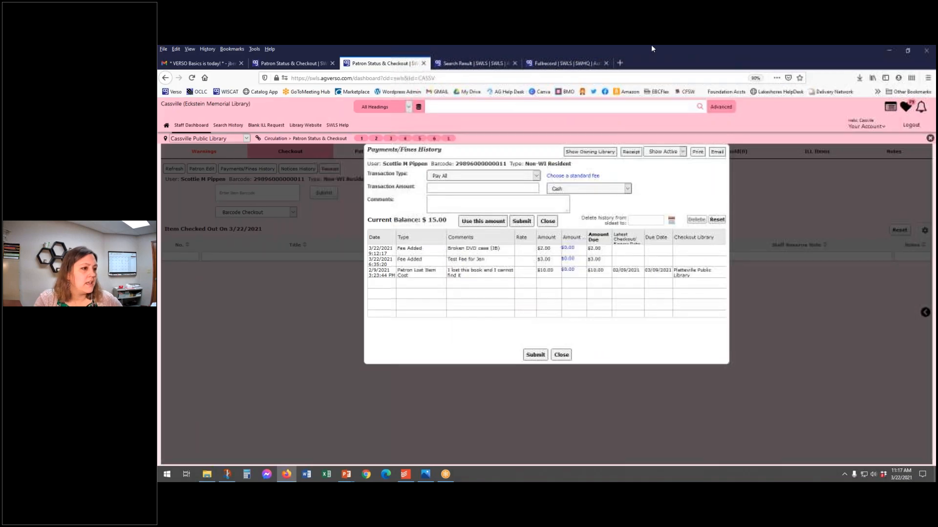
Step: Switch to the "game of thrones" search results, look through the list and change the results to the grid view
left_click(467, 63)
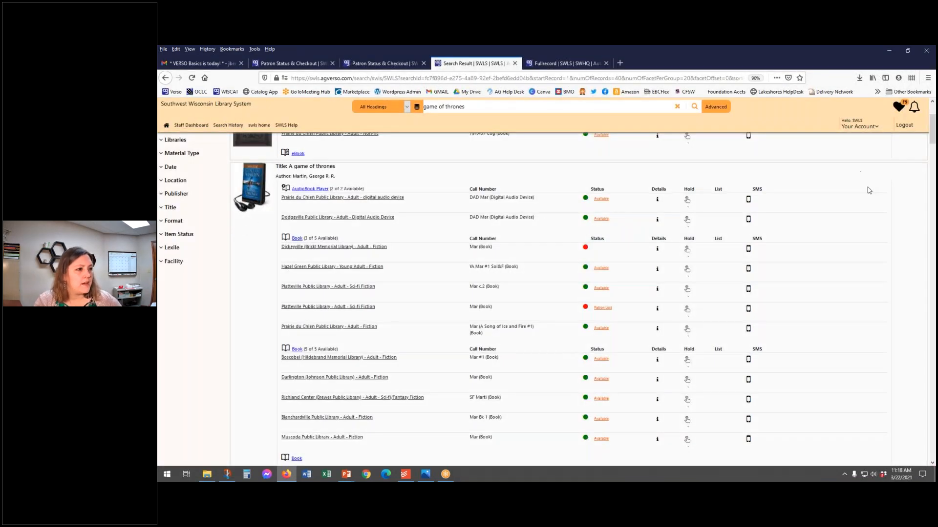
scroll(863, 231, "up", 3)
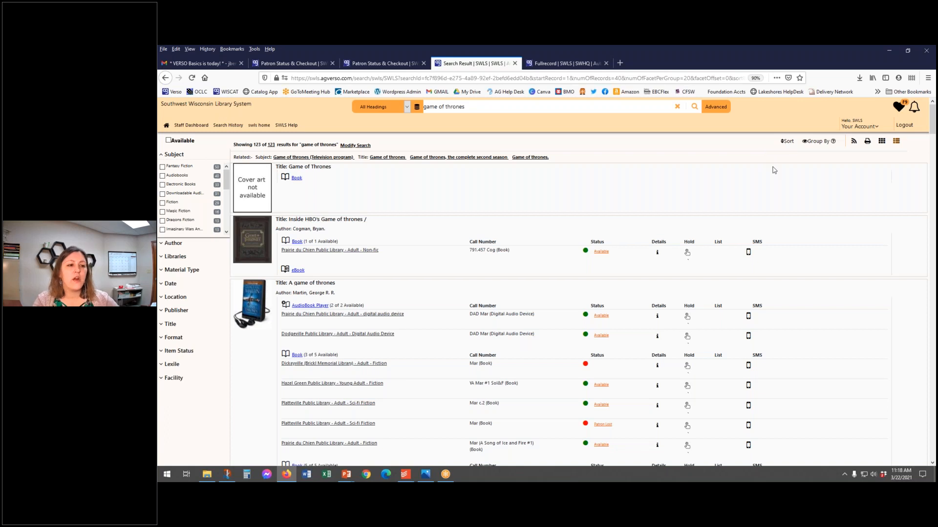
scroll(627, 225, "down", 4)
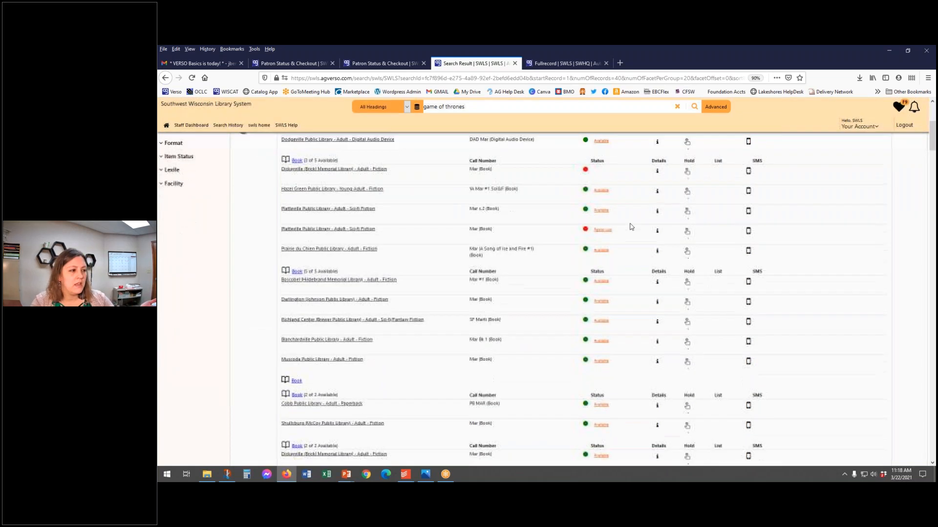
scroll(635, 228, "up", 4)
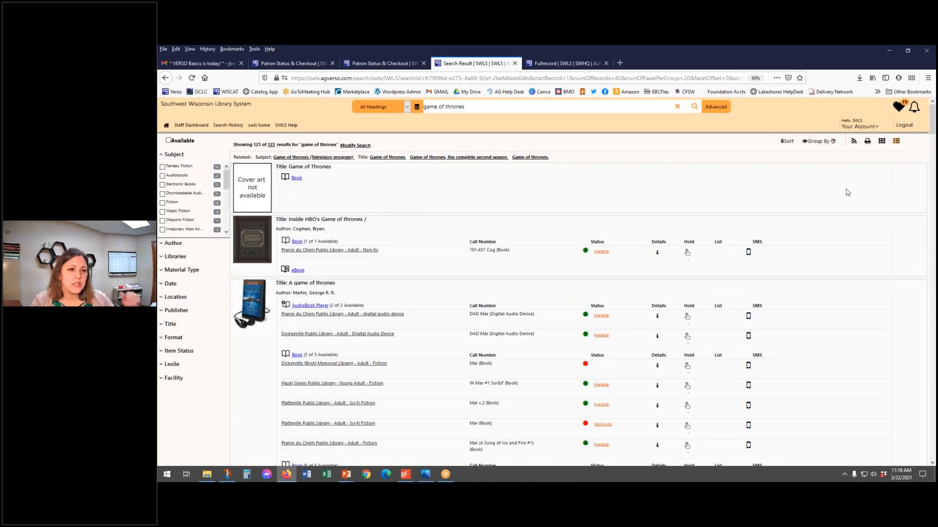
left_click(882, 142)
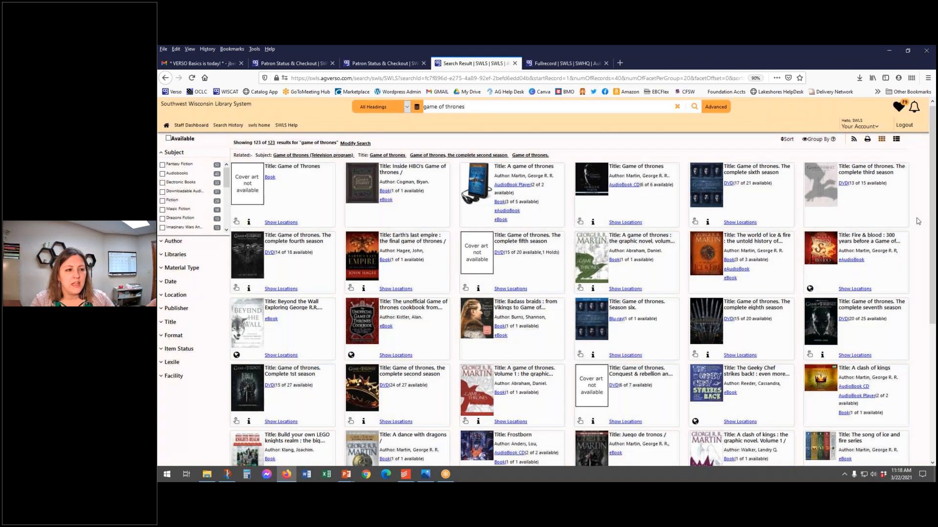
scroll(918, 222, "up", 1)
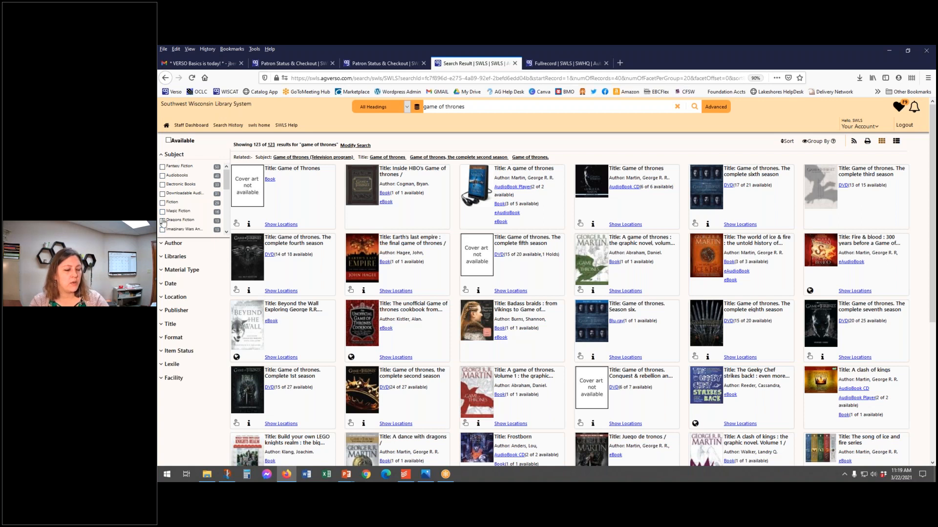
Step: Collapse the Subject facet and check the filter options under the Libraries and Material Type facets
left_click(175, 155)
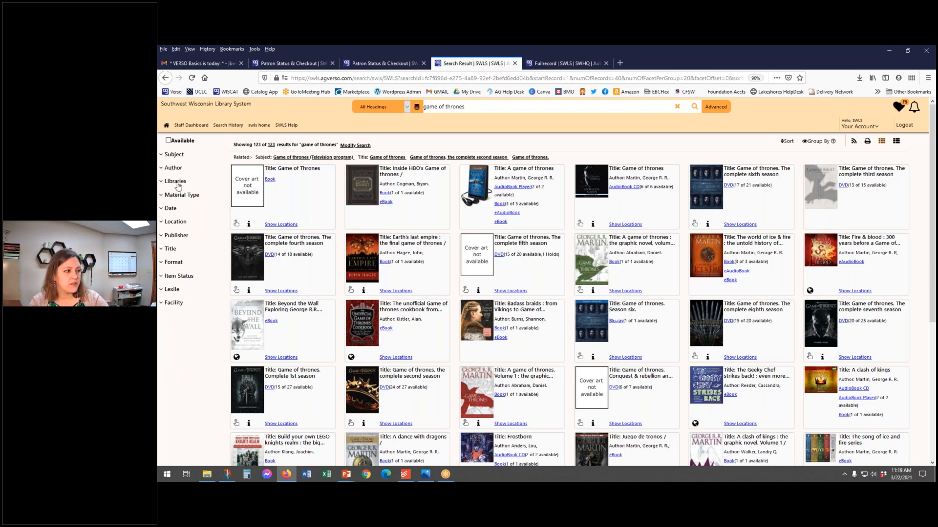
left_click(177, 183)
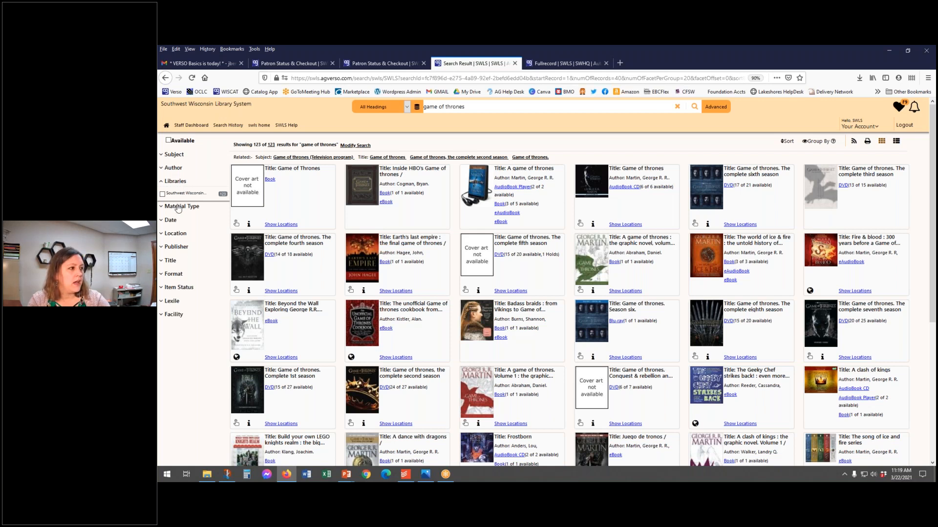
left_click(198, 216)
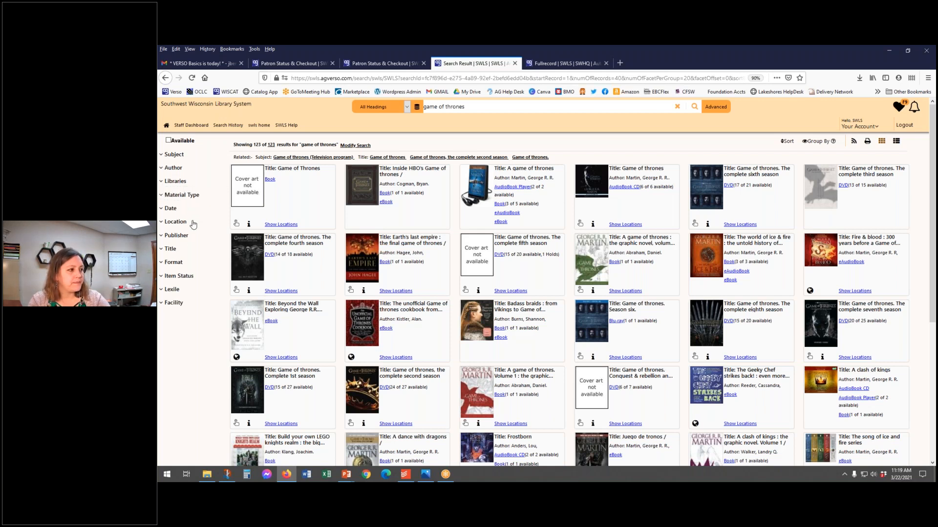
left_click(182, 195)
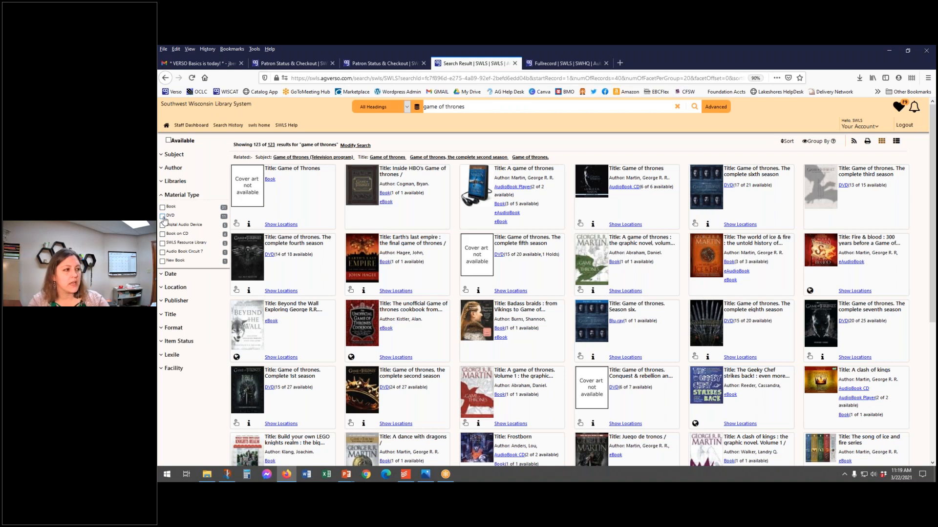
left_click(178, 197)
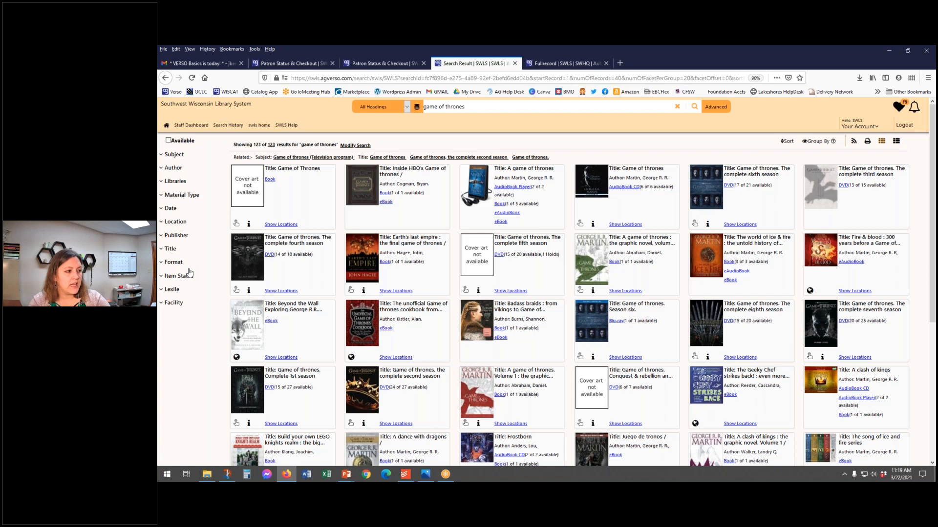
Step: Look through the libraries offered under the Facility facet and collapse it again
left_click(175, 304)
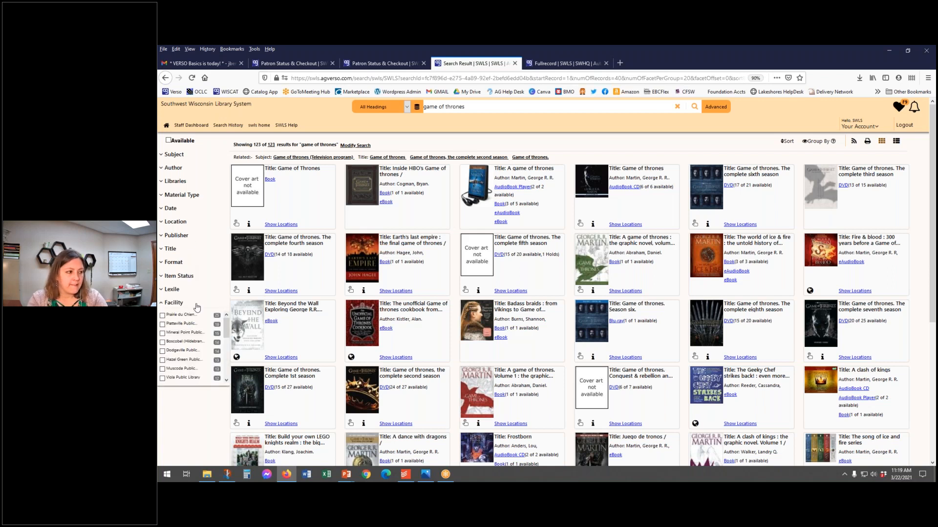
scroll(184, 374, "down", 5)
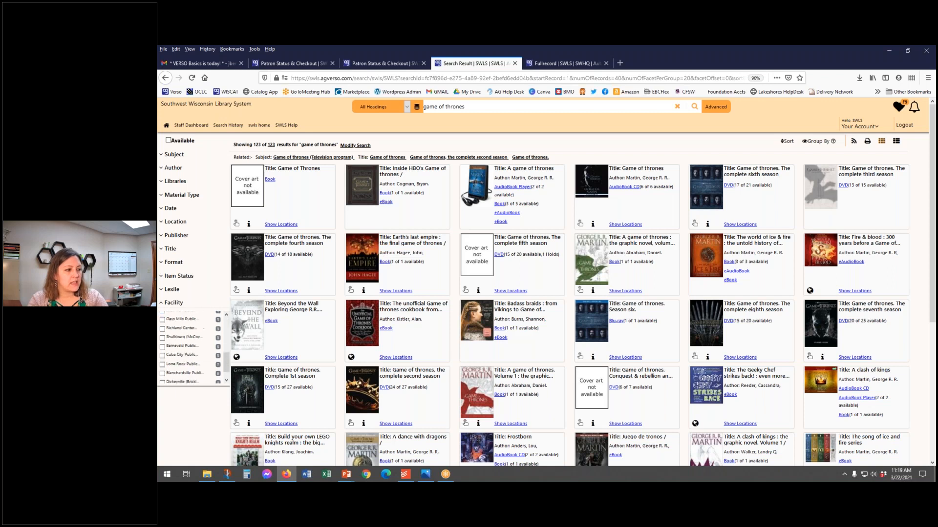
scroll(190, 364, "up", 5)
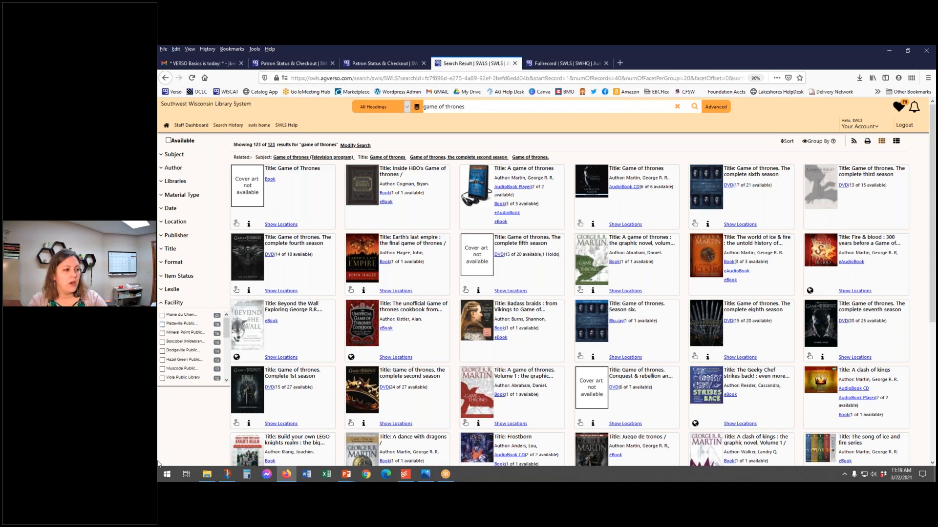
left_click(181, 302)
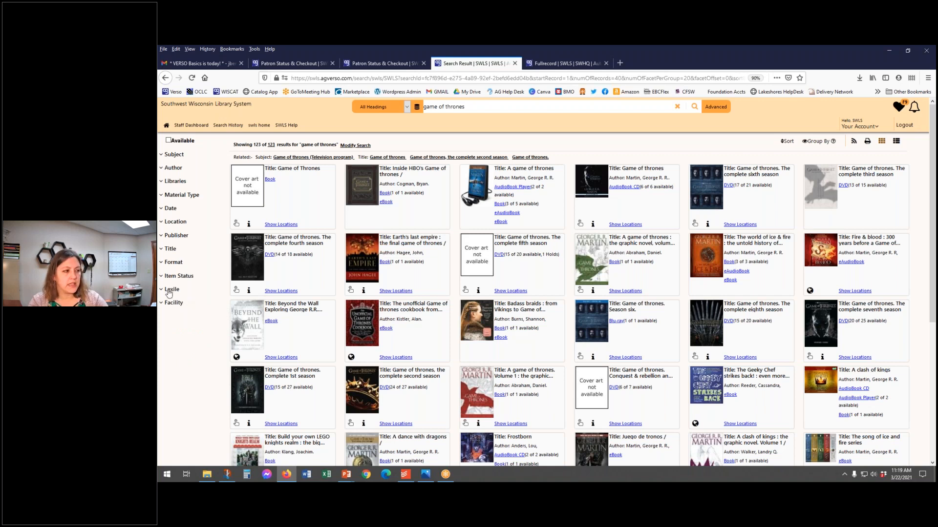
Step: Expand the Lexile, Item Status, Format and Material Type facets to examine their filter options
left_click(169, 291)
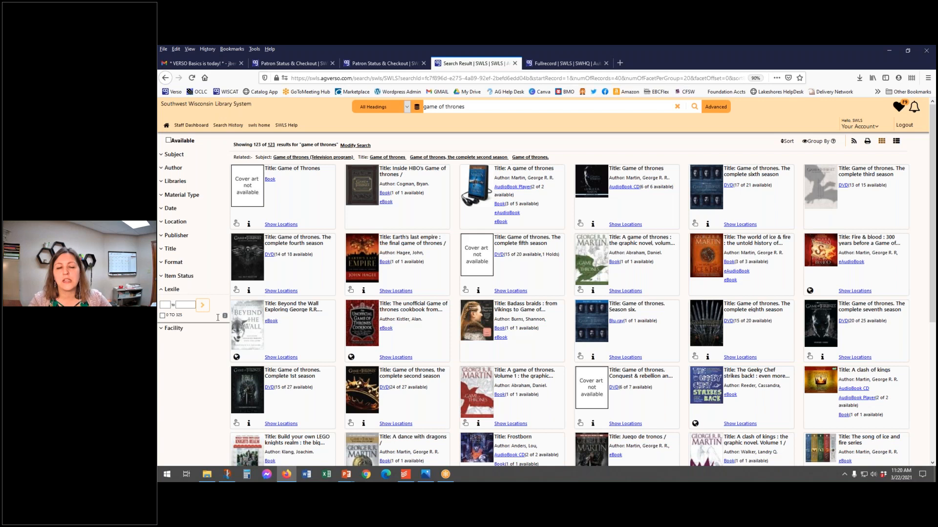
left_click(180, 277)
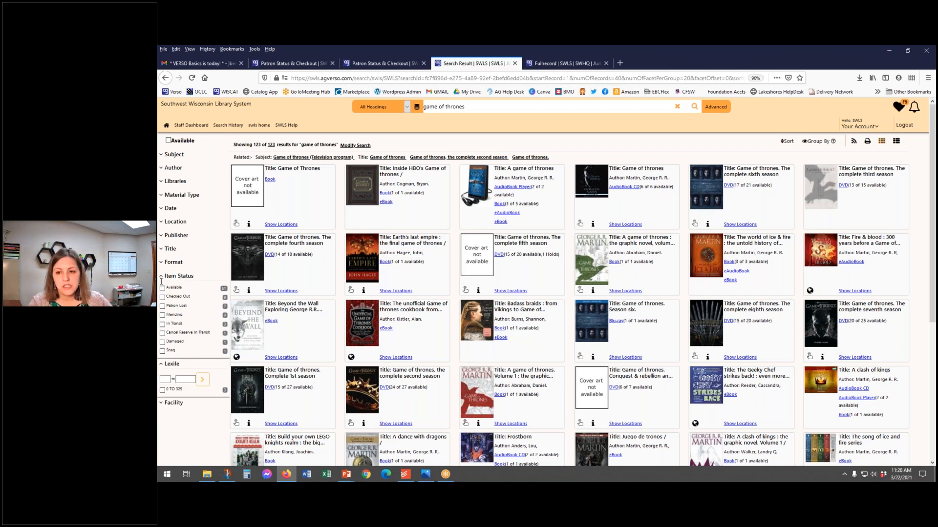
left_click(180, 265)
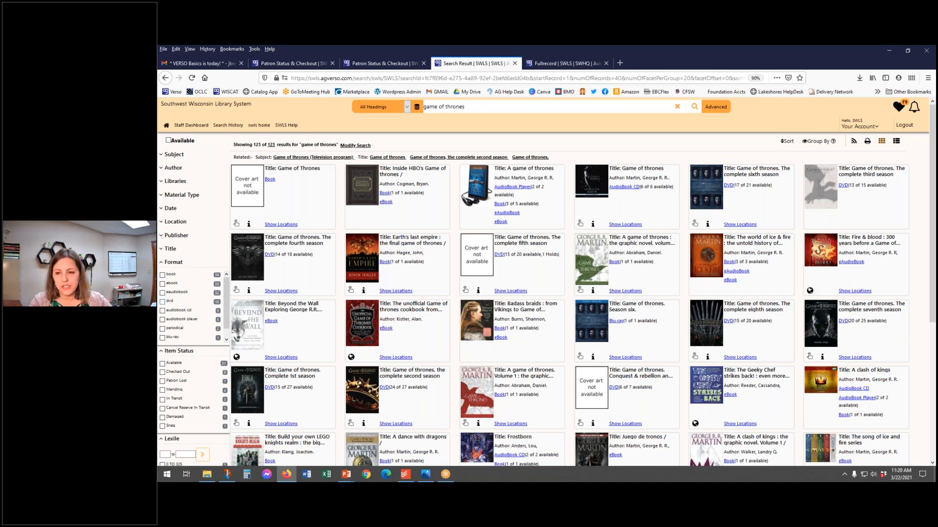
left_click(194, 198)
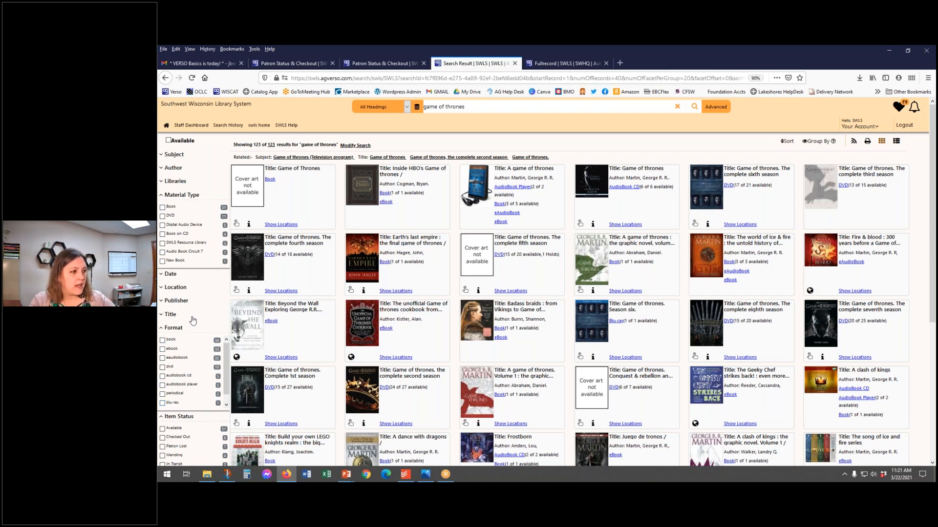
Step: Filter the search results by date with the range 2013 to *
left_click(172, 274)
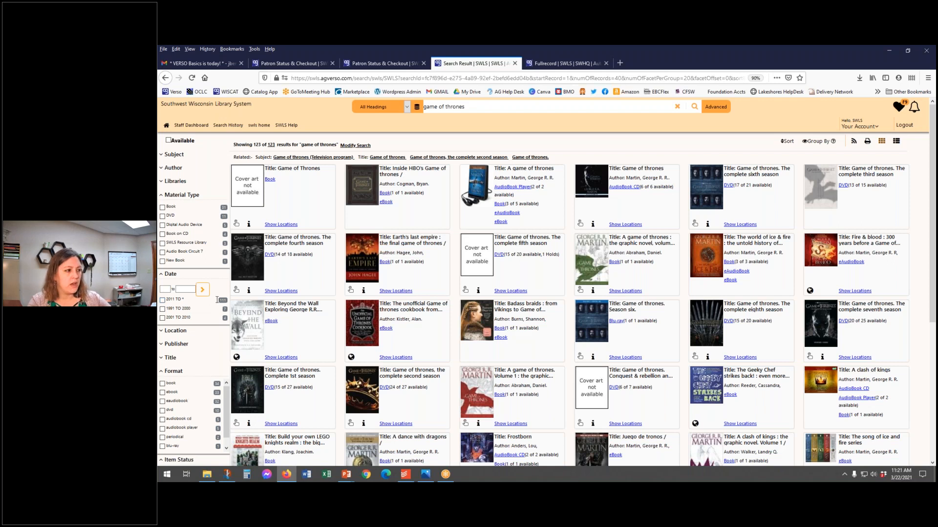
left_click(167, 290)
type("2013")
left_click(186, 288)
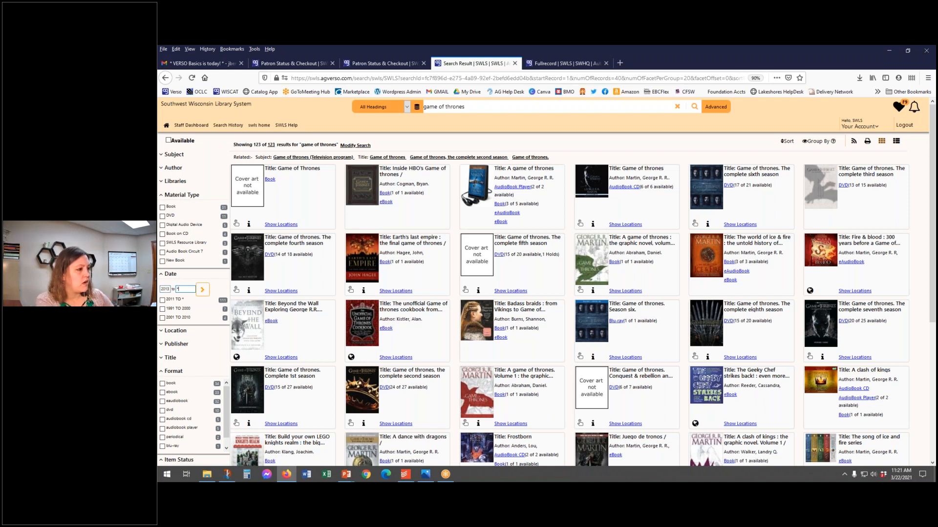
left_click(205, 291)
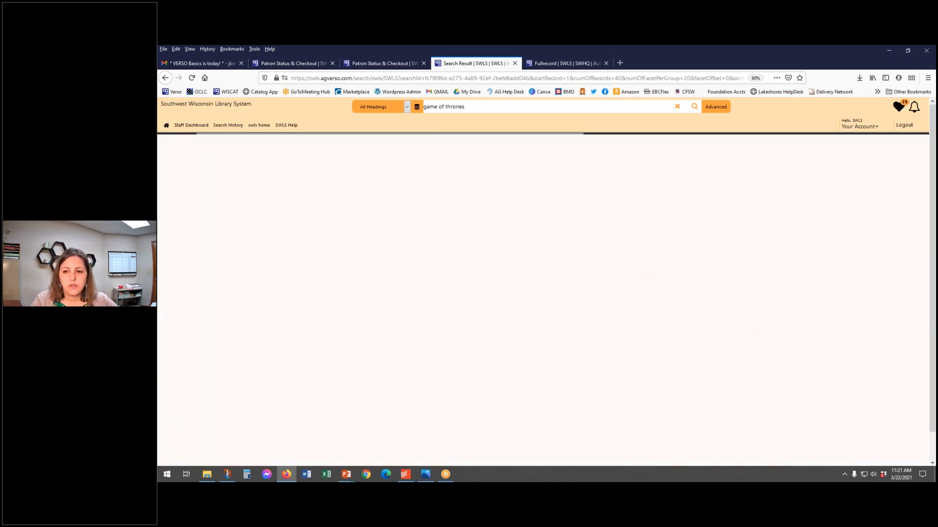
Step: Check the PowerPoint searching tips, return to the browser, set the search index to Title and review the other index options
key("alt+Tab")
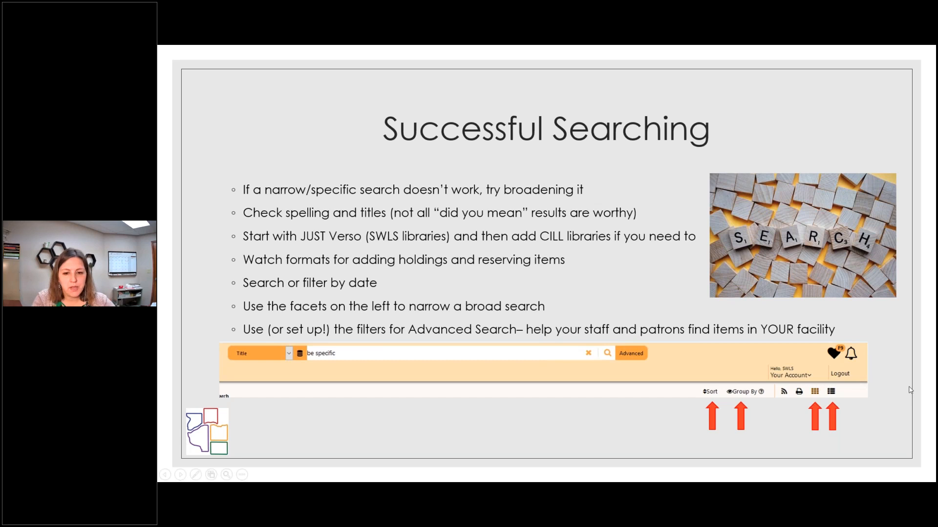
key("alt+Tab")
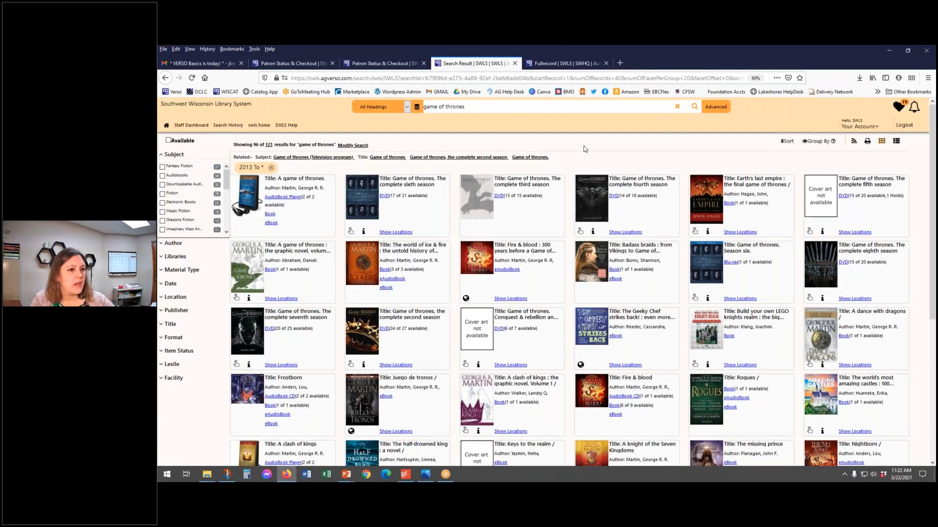
left_click(386, 108)
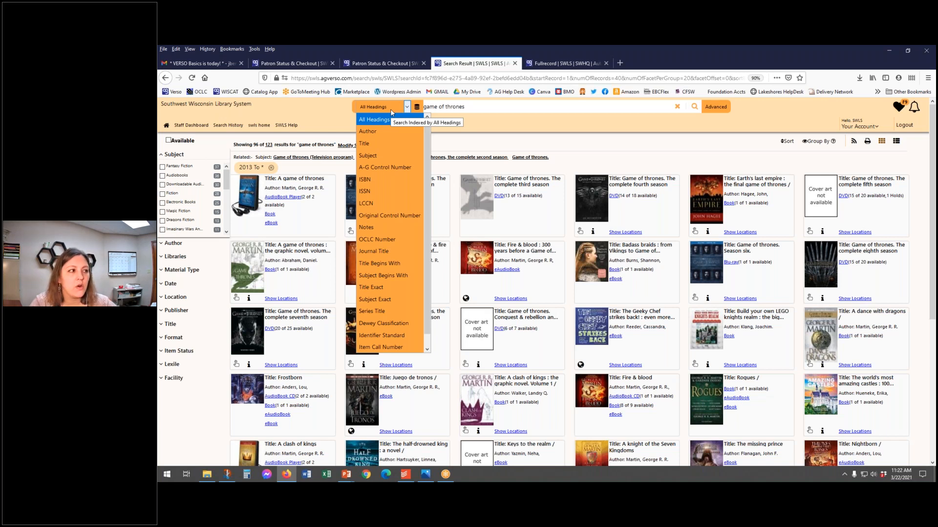
left_click(376, 145)
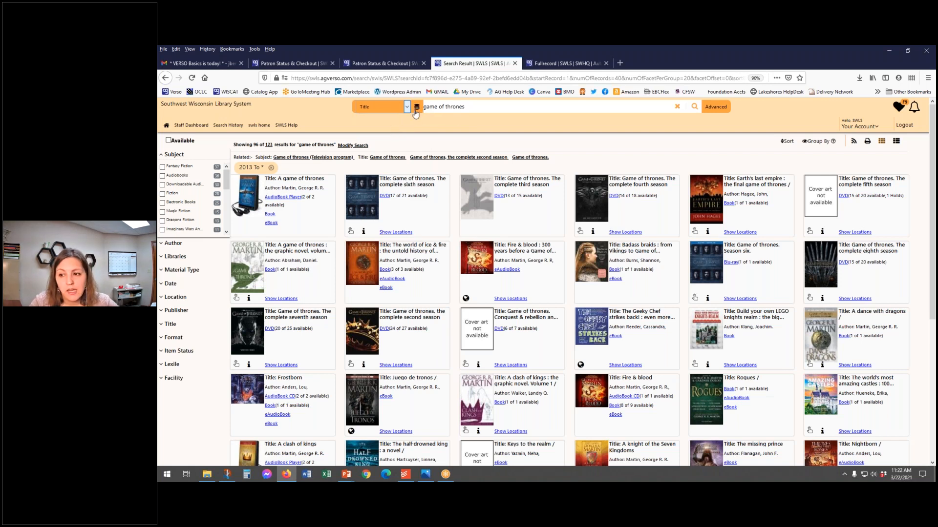
left_click(380, 109)
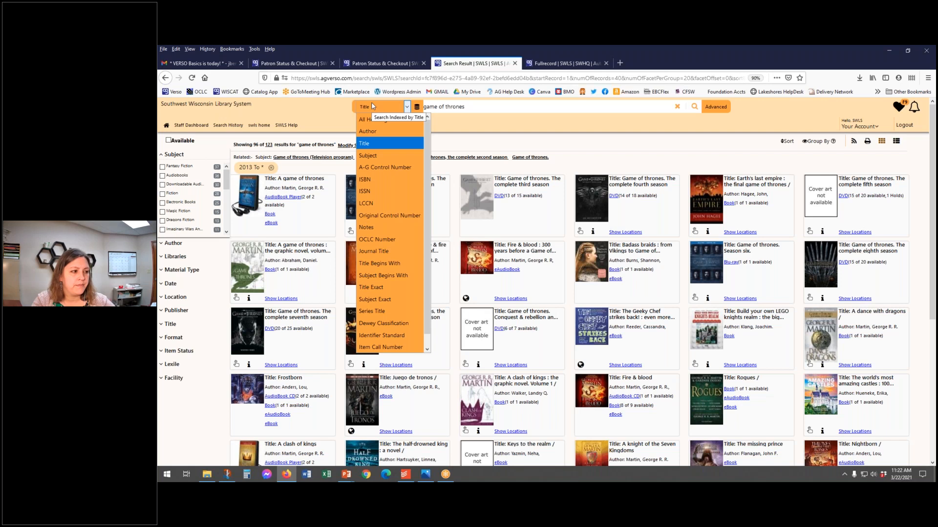
left_click(493, 129)
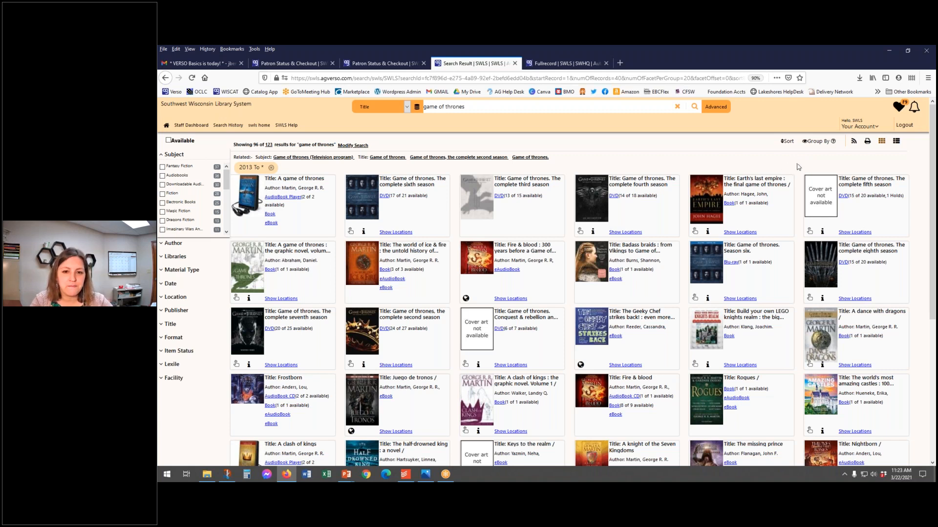
Step: Return to the PowerPoint slide show and advance to the slide titled "Placing Reserves for Patrons"
key("alt+Tab")
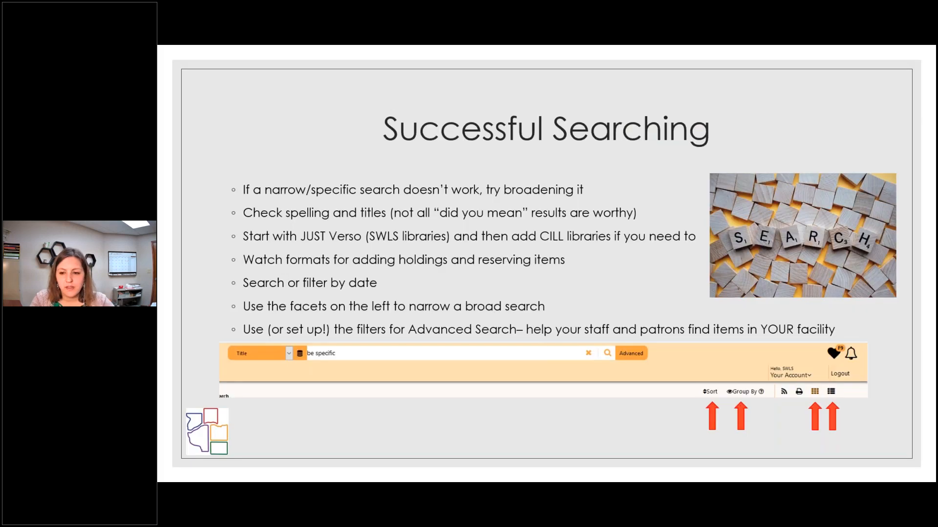
key("Right")
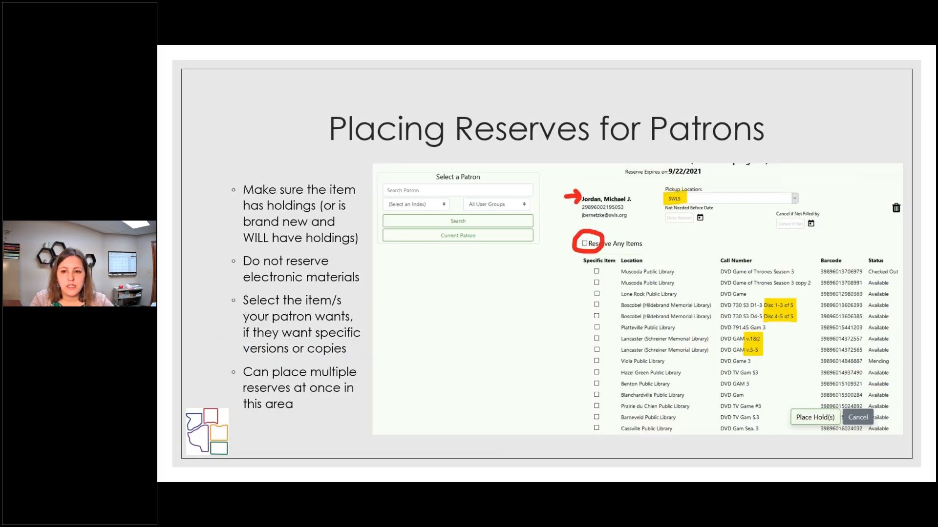
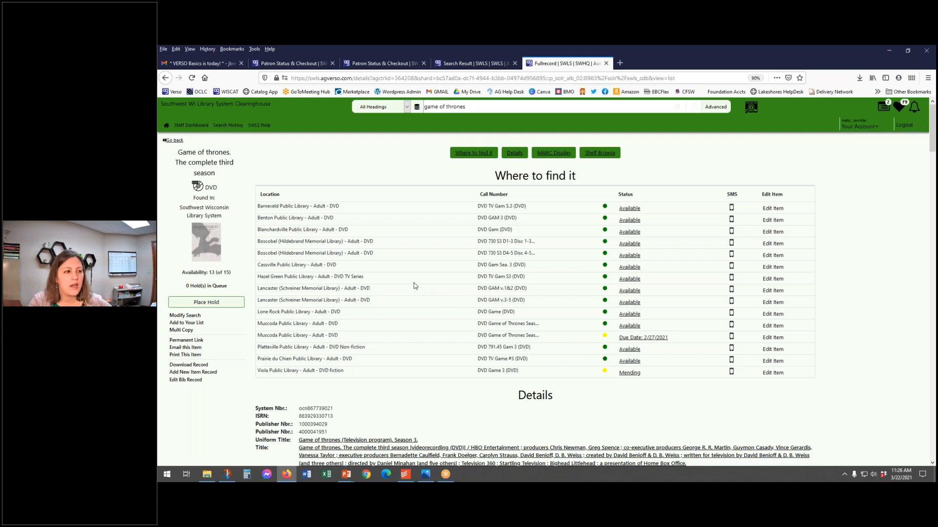
Step: Start a hold on the Game of Thrones complete third season DVD and add the first patron through a name search
left_click(213, 303)
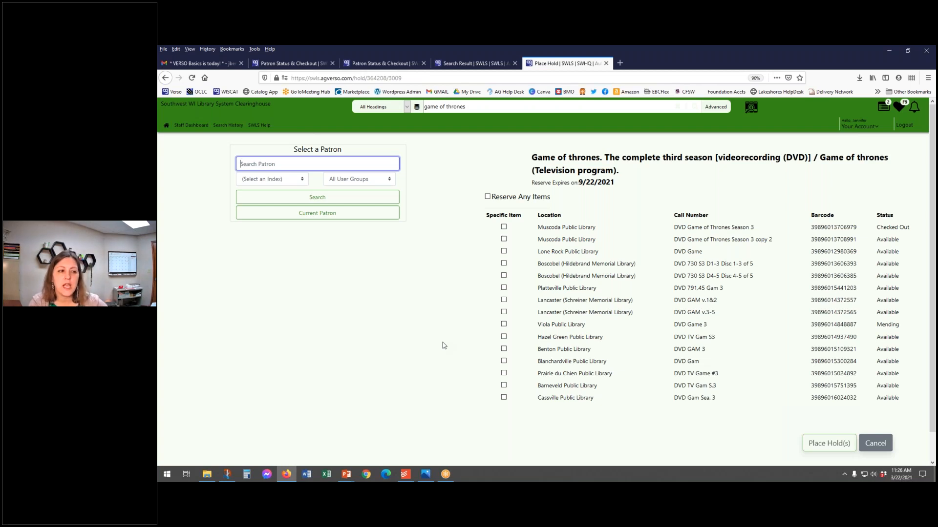
left_click(341, 166)
type("jordan, mi")
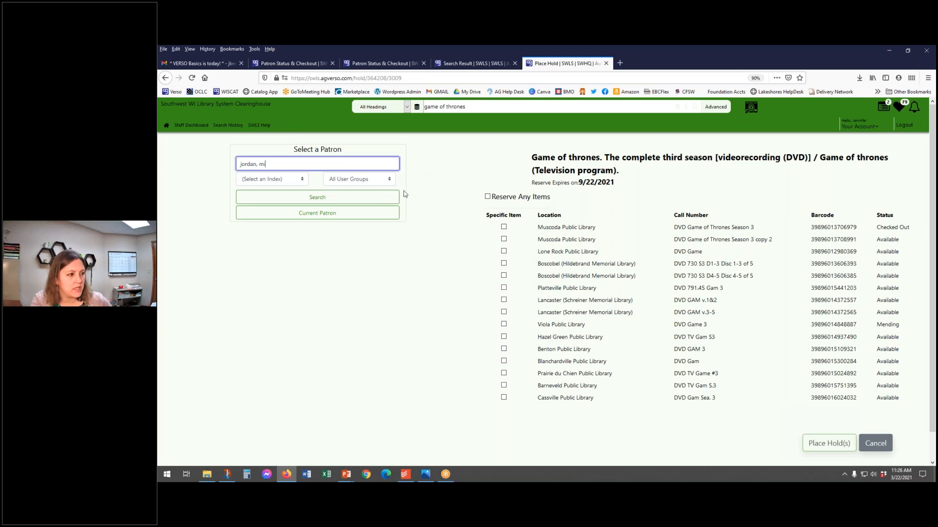
left_click(354, 198)
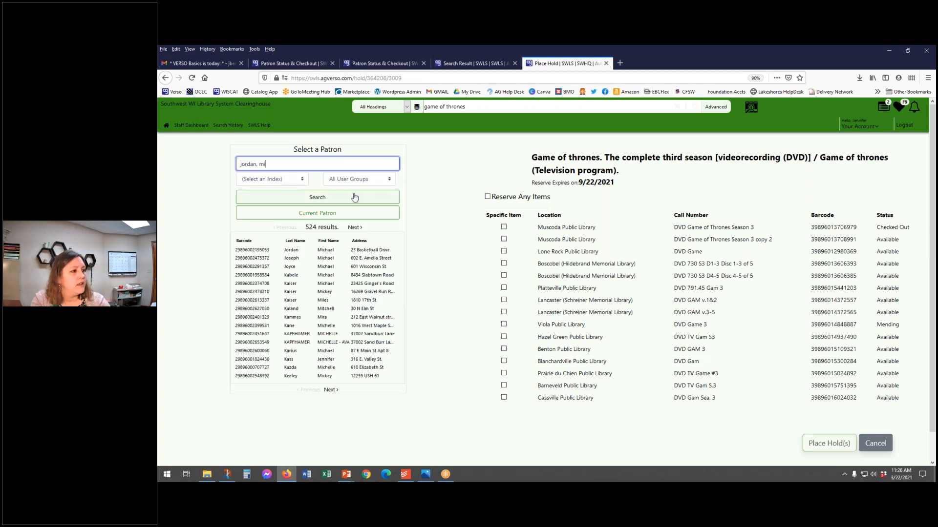
left_click(323, 252)
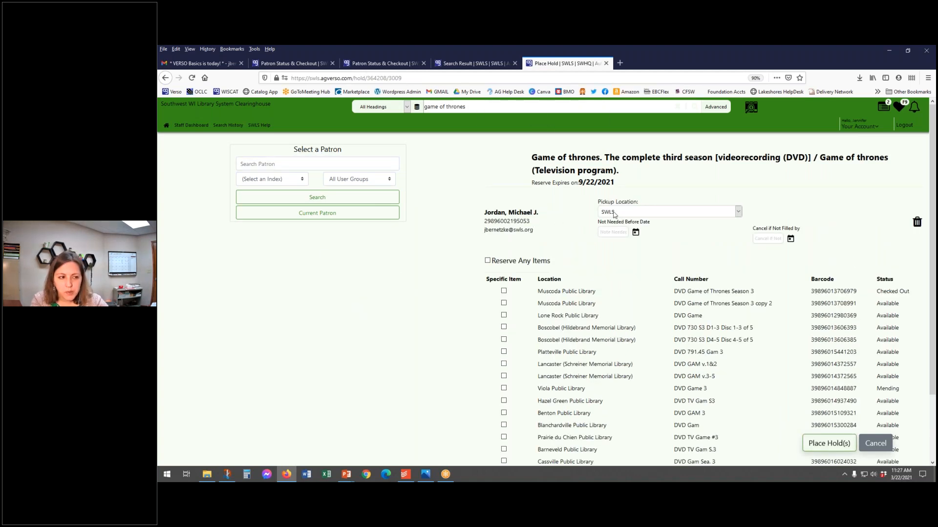
Step: Mark the two Muscoda, two Boscobel, Platteville, Viola and Hazel Green copies as specific items, and switch the hold to Reserve Any Items
scroll(481, 241, "down", 3)
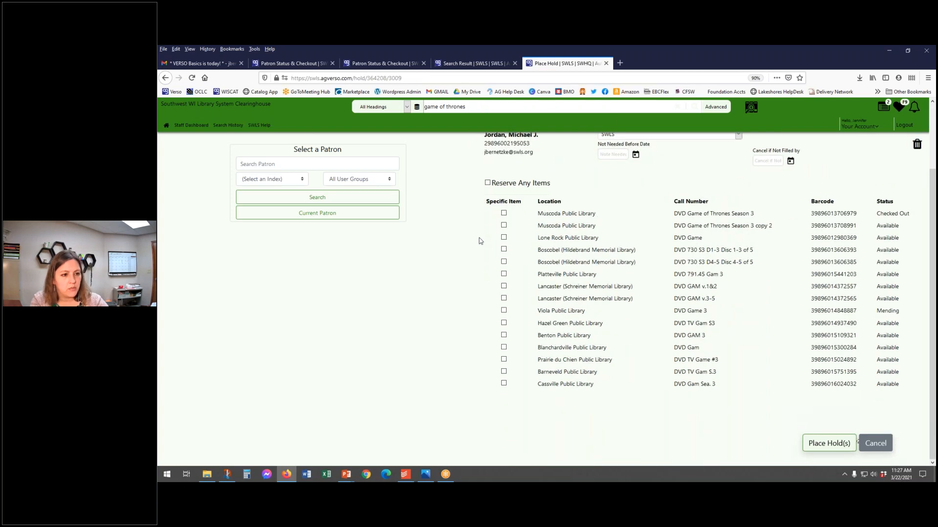
left_click(504, 214)
left_click(503, 225)
left_click(504, 249)
left_click(503, 261)
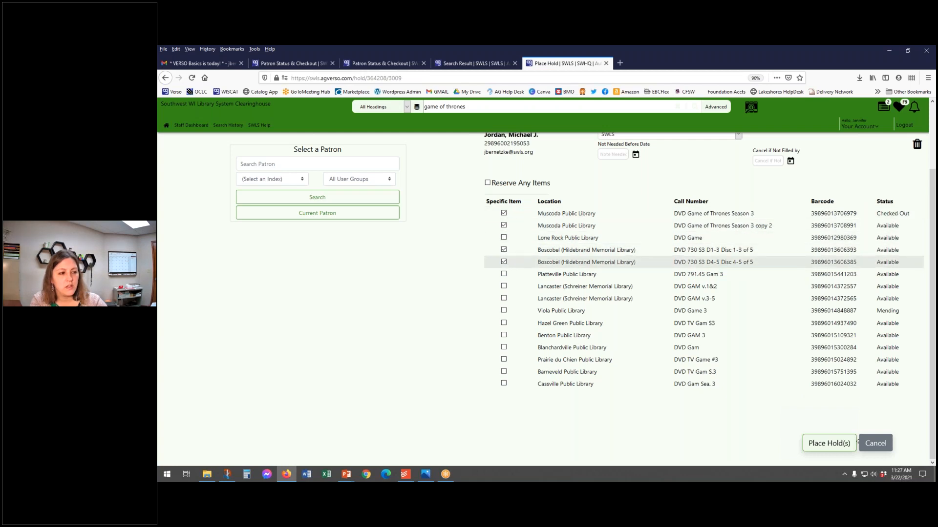
left_click(503, 274)
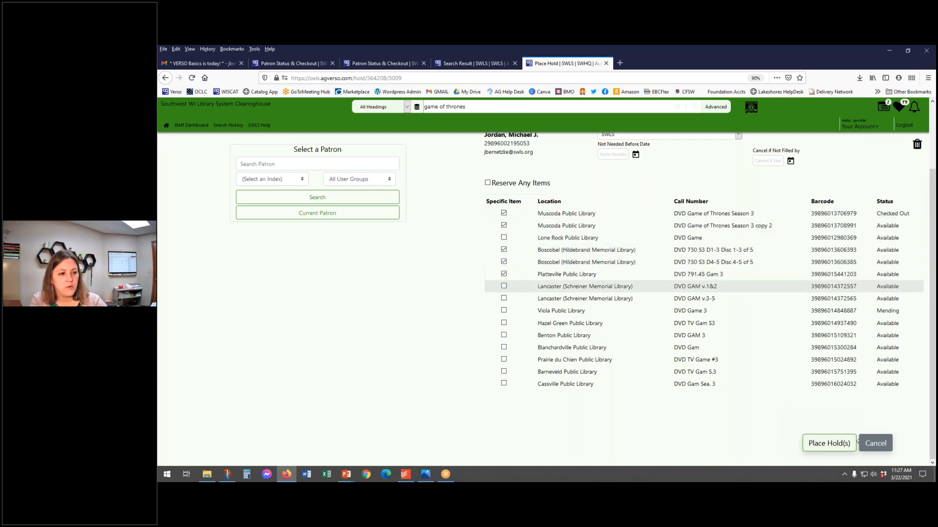
left_click(503, 311)
left_click(503, 322)
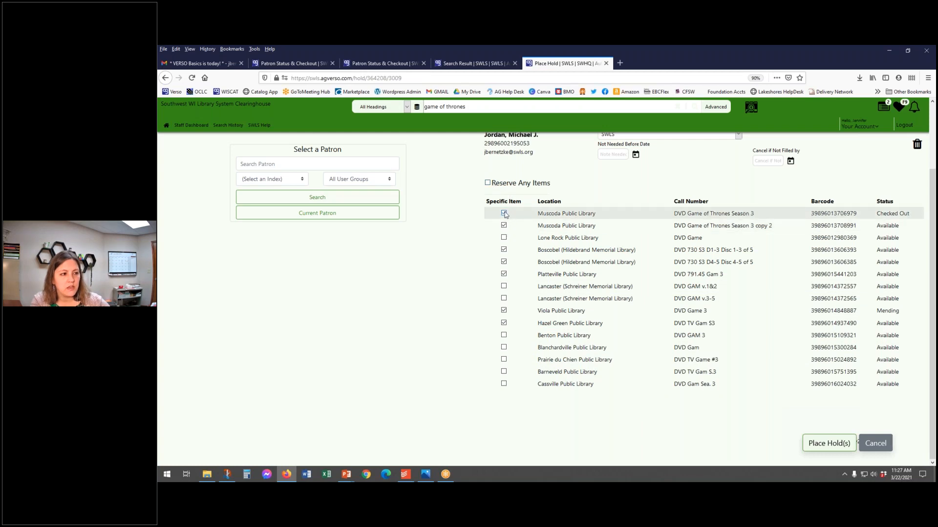
left_click(487, 183)
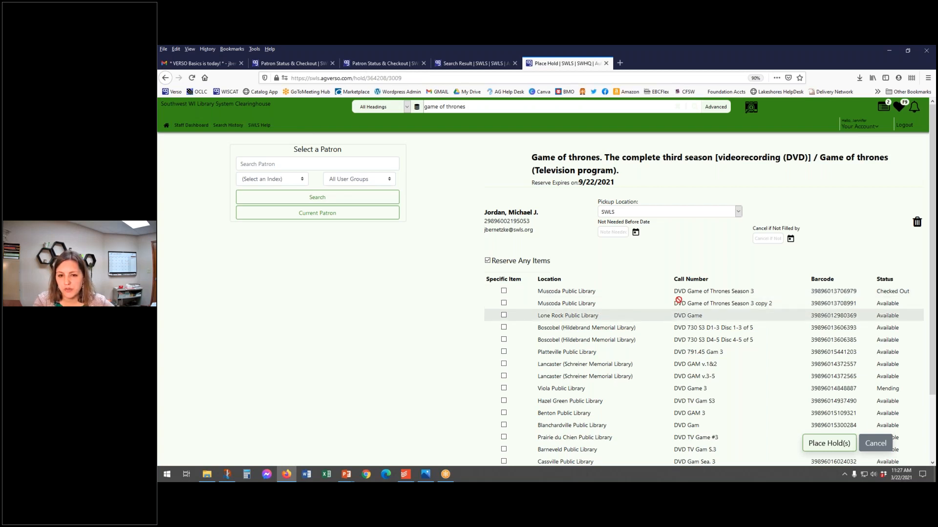
Step: Search for the second patron by last name and start of first name, and add that patron to the hold
left_click(312, 166)
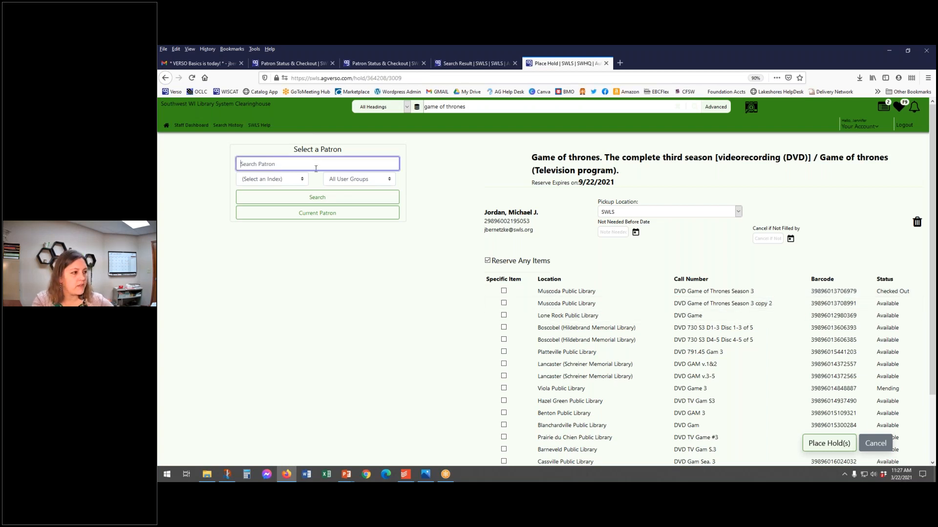
type("pipp")
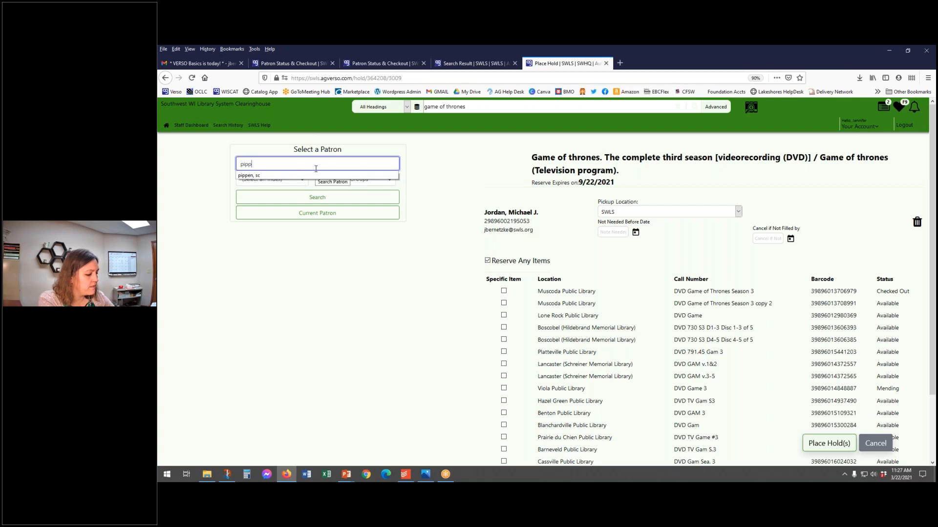
type("en, sc")
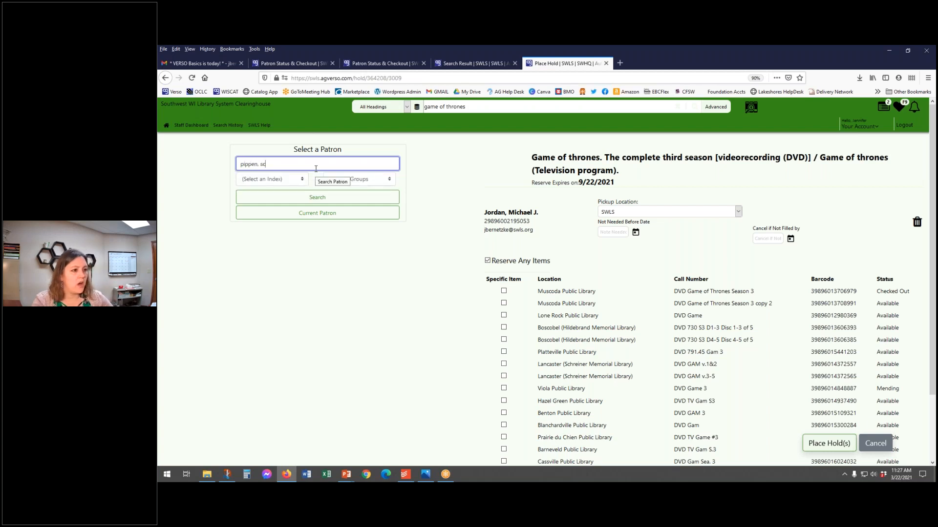
left_click(315, 198)
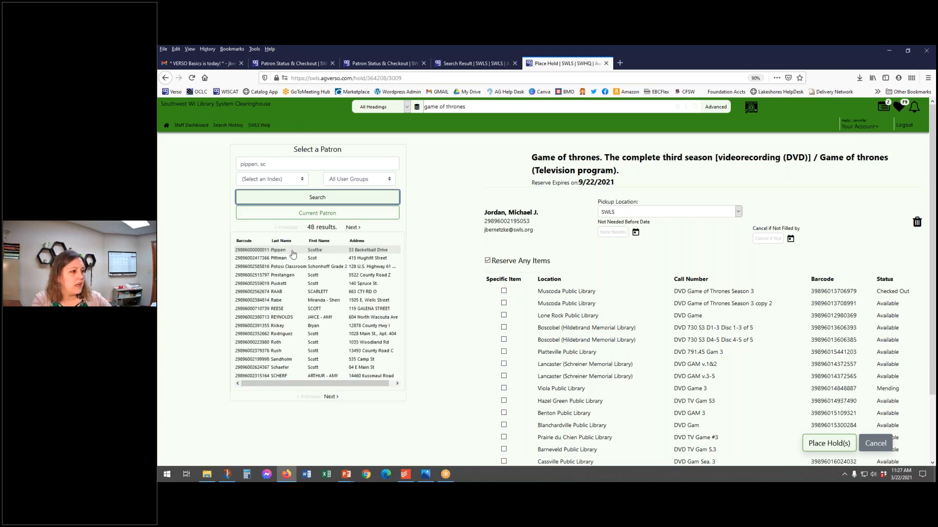
left_click(293, 251)
Step: Find the third patron by name and add that account to the same hold request
type("laettner,")
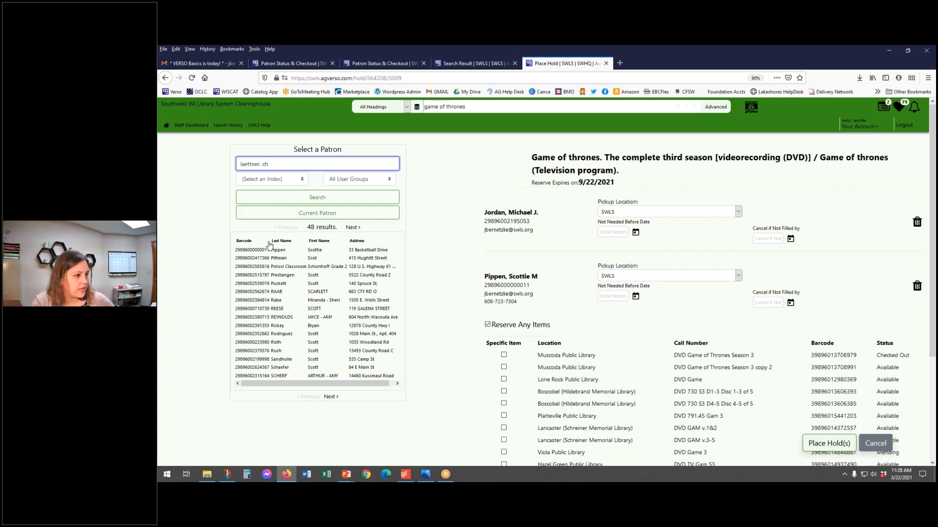
left_click(297, 198)
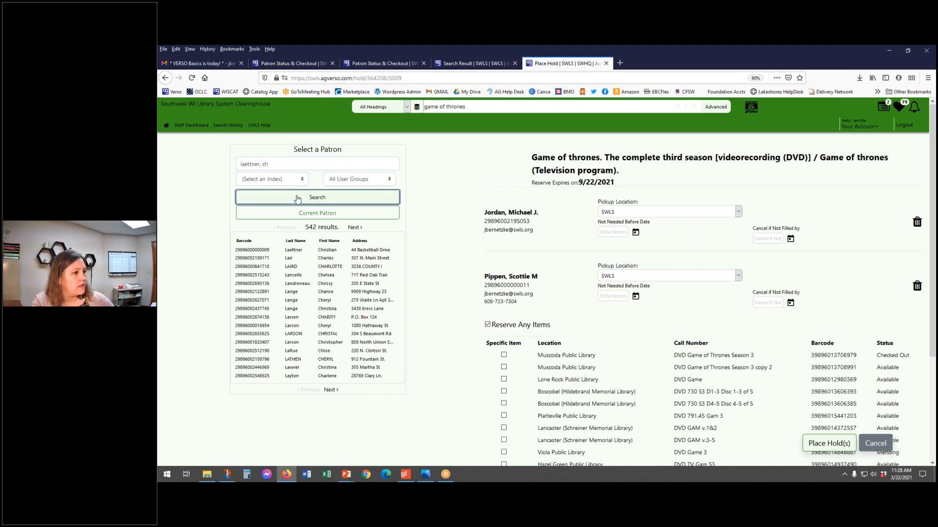
left_click(303, 250)
Step: Look up the fourth patron by name and add the matching record to the group hold
left_click(295, 166)
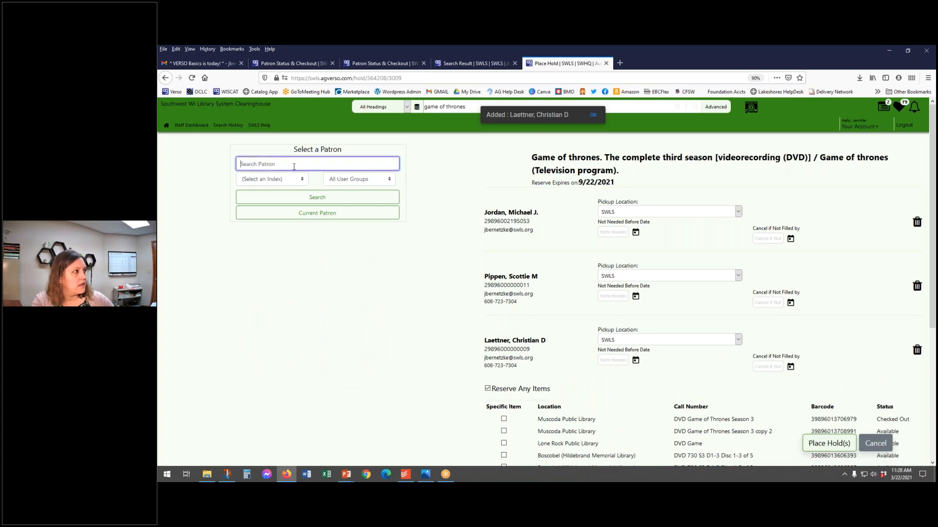
type("rodman, den")
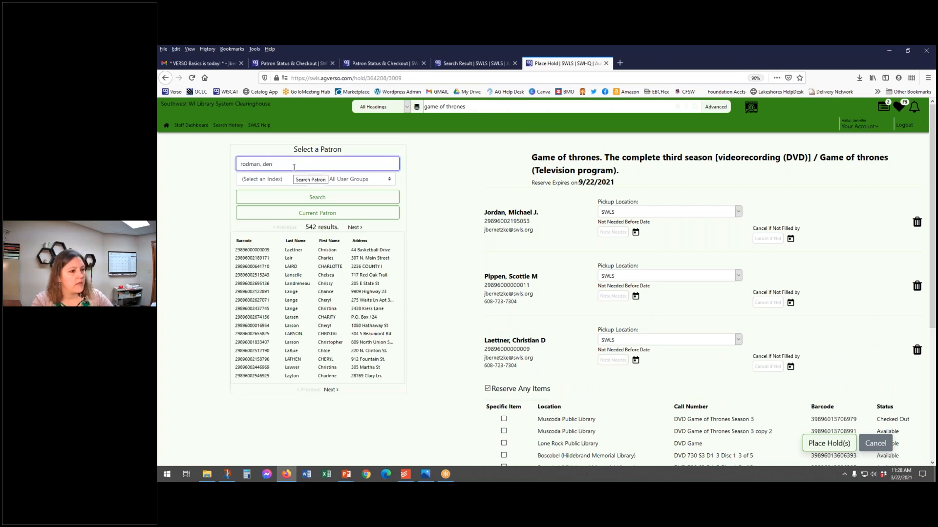
left_click(316, 199)
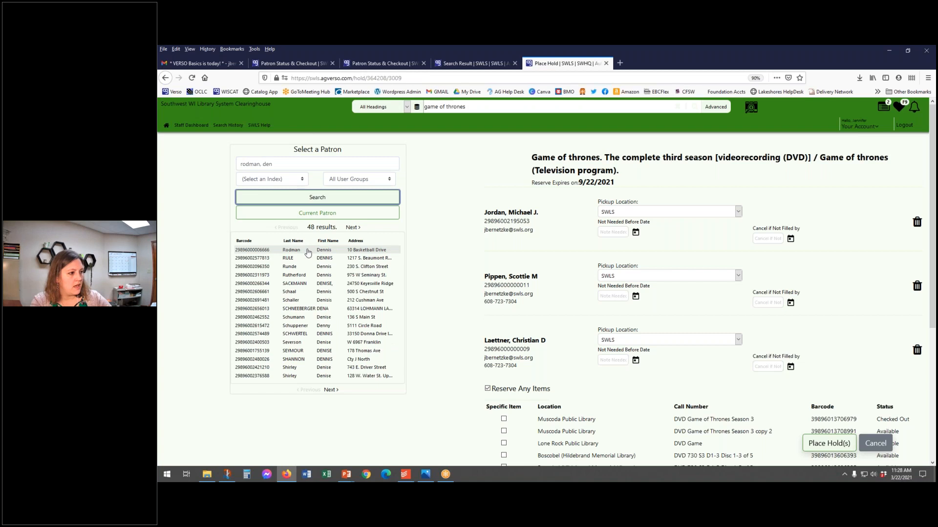
left_click(307, 253)
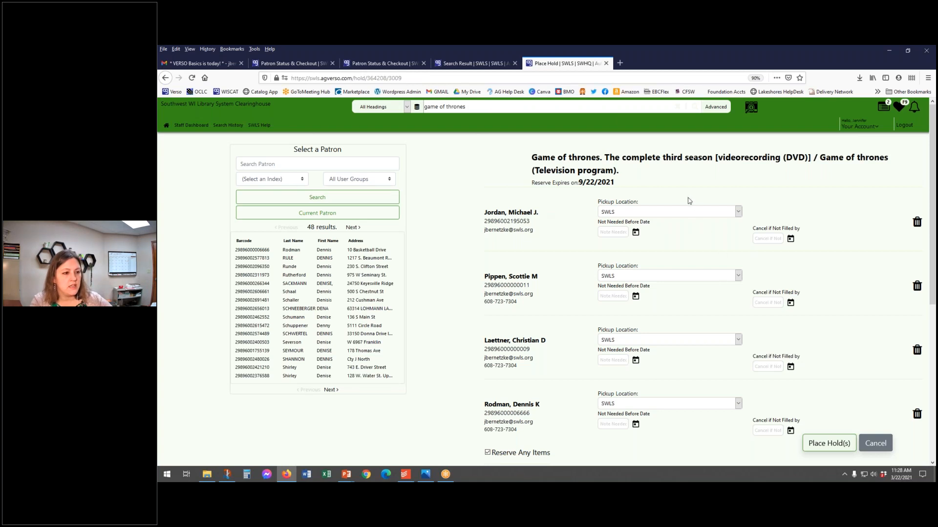
Step: Review the Reserve Any Items option and the pickup details for all four patrons, and cancel the hold request
scroll(689, 201, "down", 4)
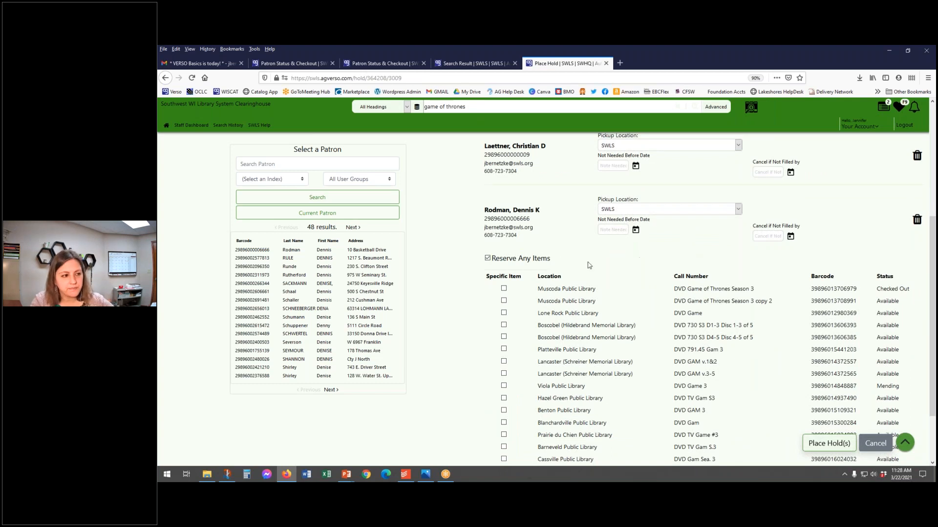
left_click(488, 259)
scroll(684, 265, "down", 2)
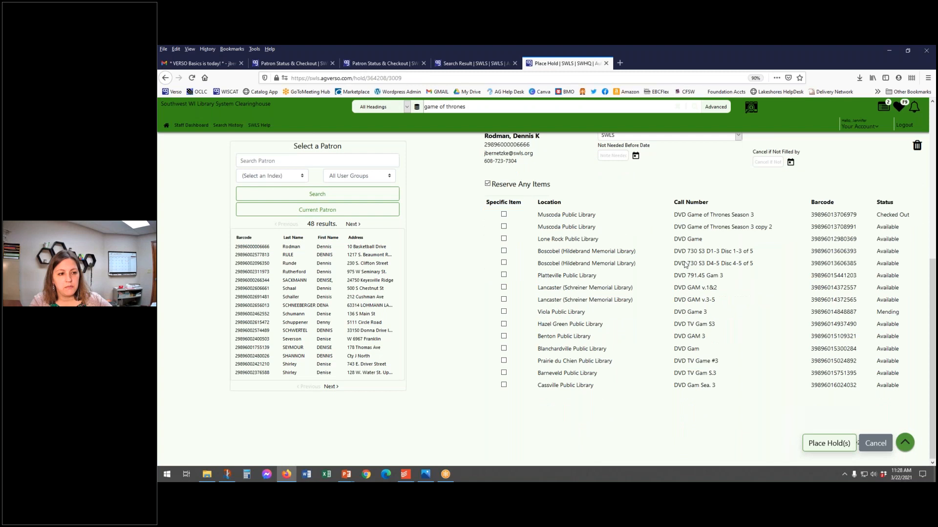
left_click(828, 446)
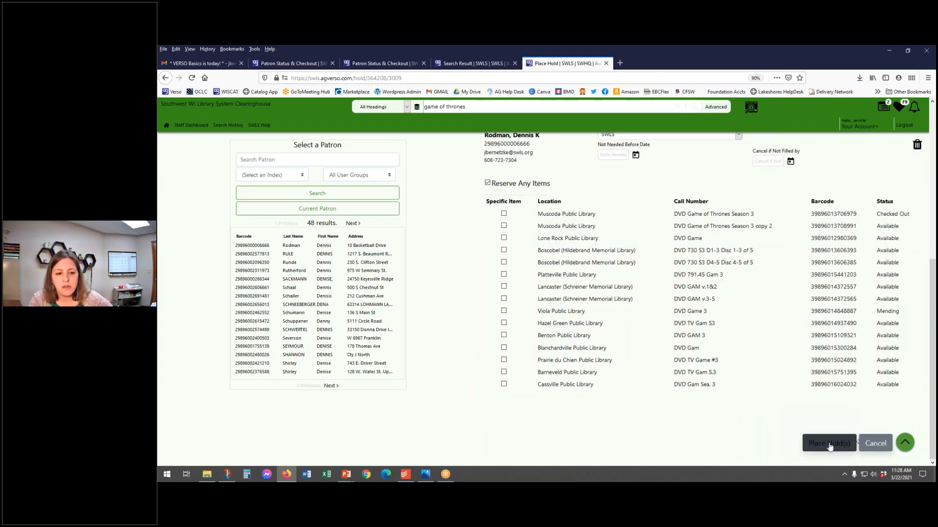
scroll(708, 381, "up", 5)
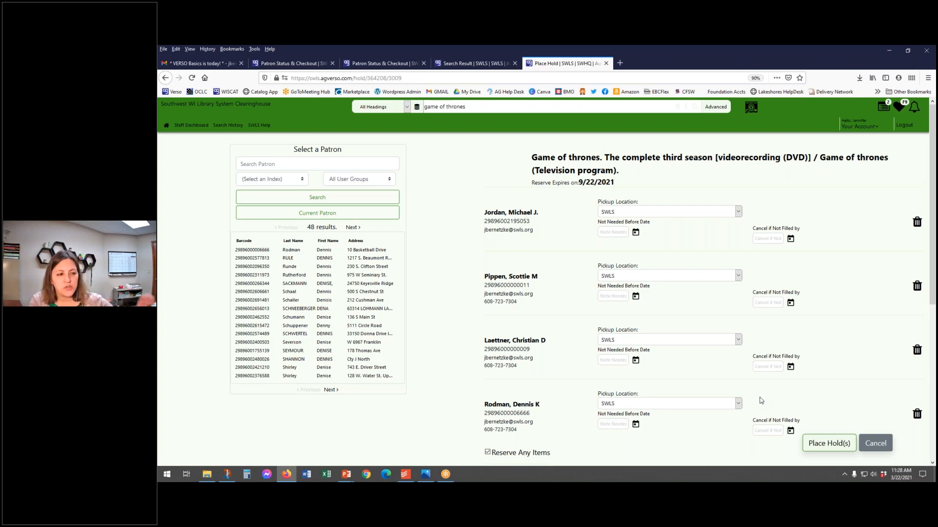
scroll(711, 448, "down", 4)
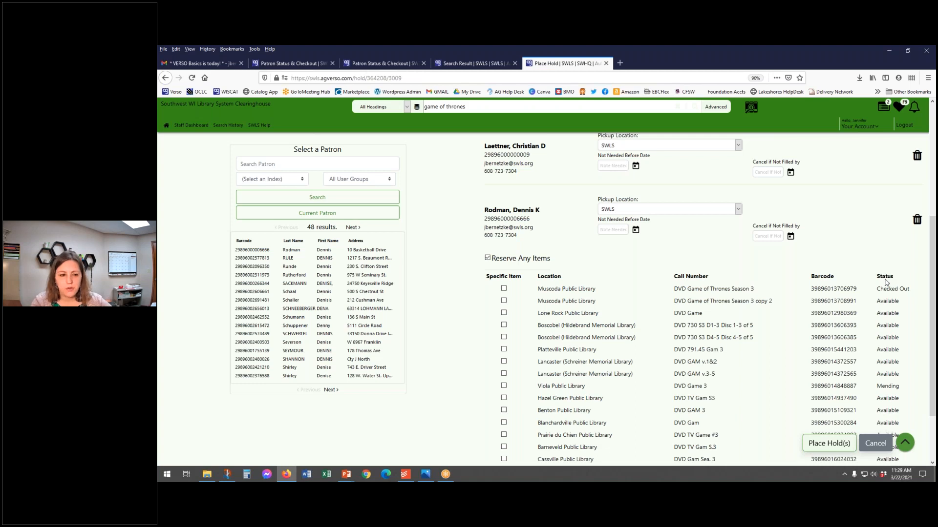
left_click(881, 445)
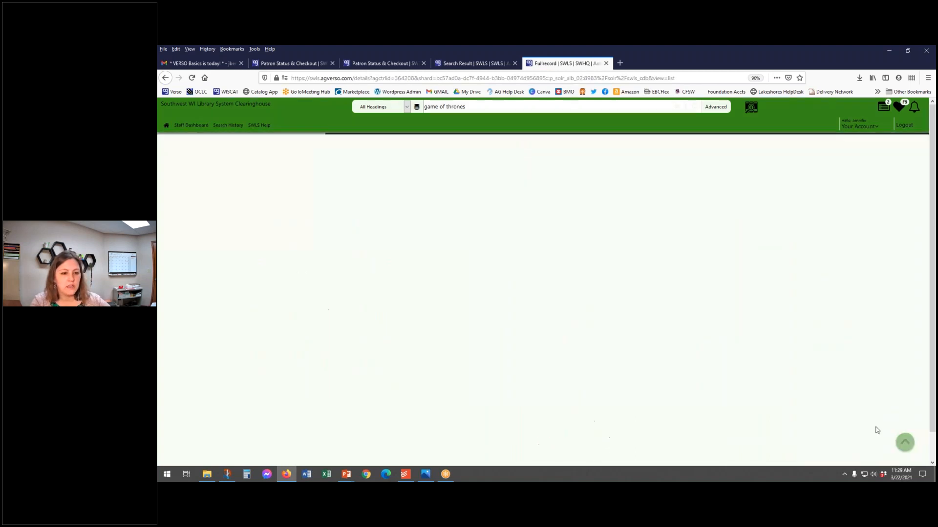